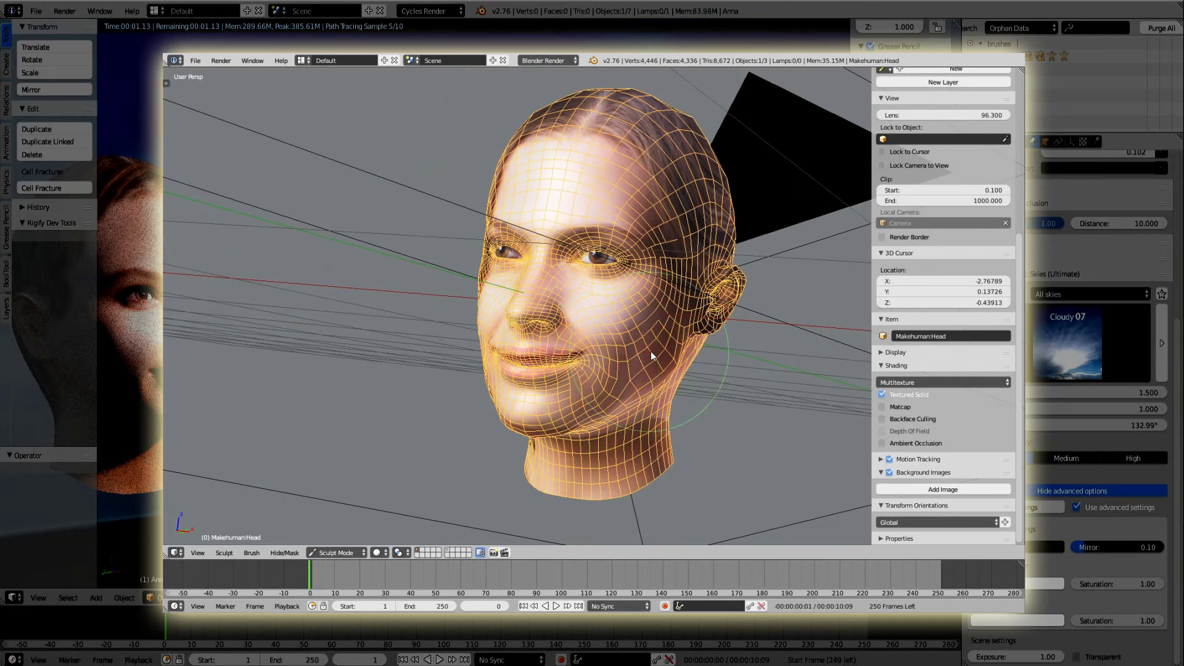
pyautogui.scroll(6, 544, 360)
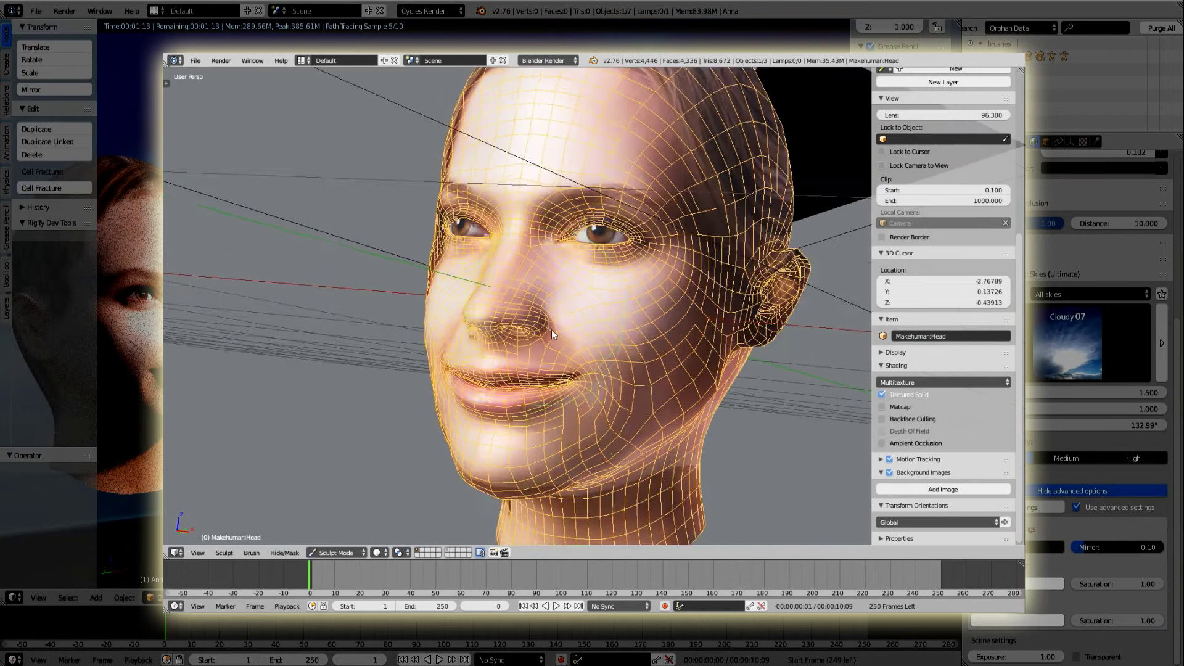
pyautogui.moveTo(657, 384); pyautogui.dragTo(613, 360, button='middle')
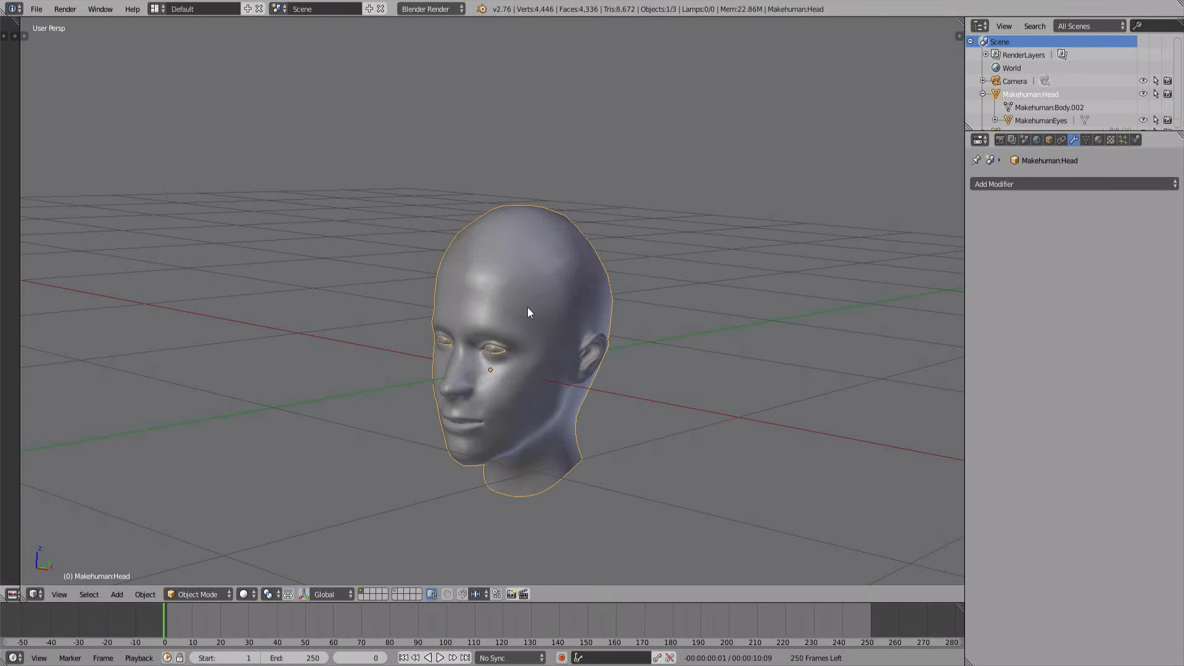
# Add a UV Project modifier to the Makehuman:Head mesh
pyautogui.click(448, 27)
pyautogui.scroll(-6, 543, 268)
pyautogui.scroll(1, 629, 246)
pyautogui.click(1030, 184)
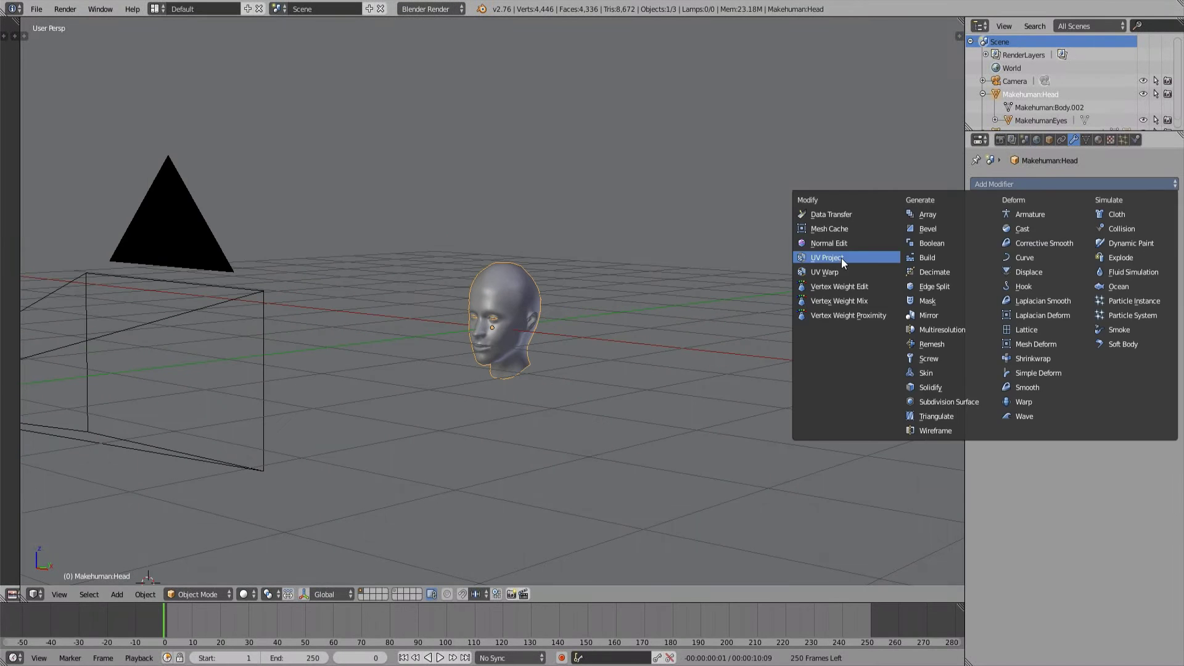
pyautogui.click(843, 259)
# Widen the image editor beside the 3D view and set the modifier to project Face.png from the Camera with Override Image on
pyautogui.moveTo(20, 371); pyautogui.dragTo(312, 361)
pyautogui.scroll(-5, 93, 346)
pyautogui.scroll(4, 275, 310)
pyautogui.moveTo(274, 310)
pyautogui.mouseDown(button='middle')
pyautogui.moveTo(233, 325)
pyautogui.moveTo(292, 313)
pyautogui.mouseUp(button='middle')
pyautogui.click(1027, 259)
pyautogui.click(1030, 280)
pyautogui.click(980, 274)
pyautogui.scroll(1, 701, 309)
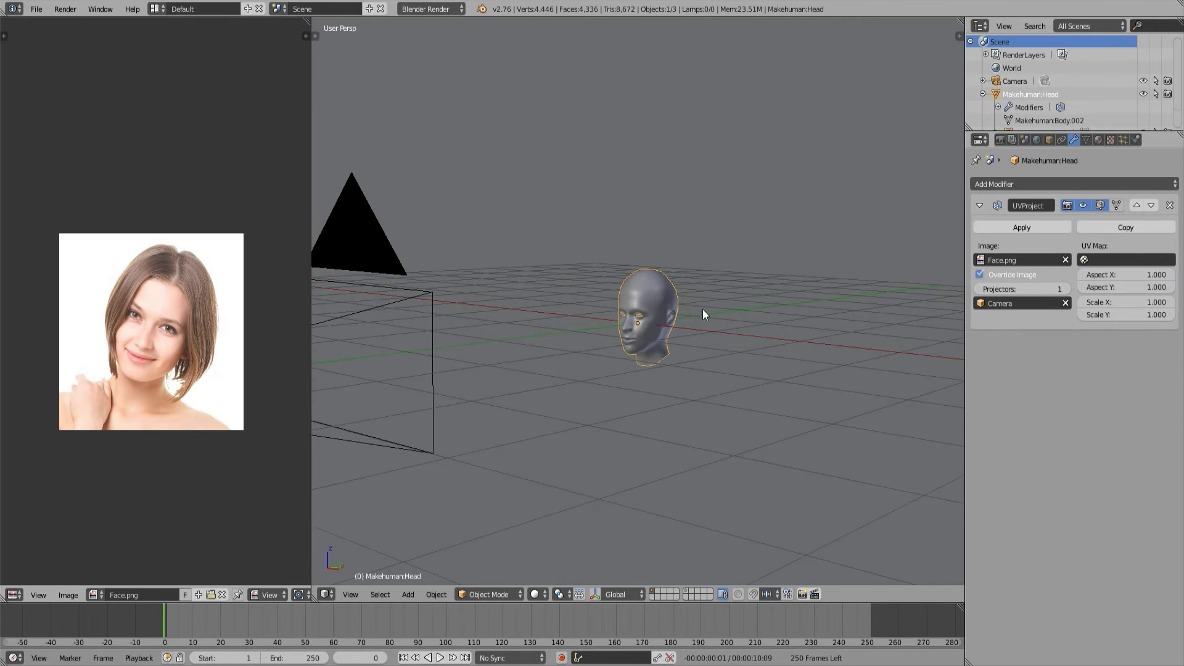
# Enable Textured Solid in the viewport shading and add a UV map to the head mesh
pyautogui.press('n')
pyautogui.moveTo(650, 339); pyautogui.dragTo(721, 323, button='middle')
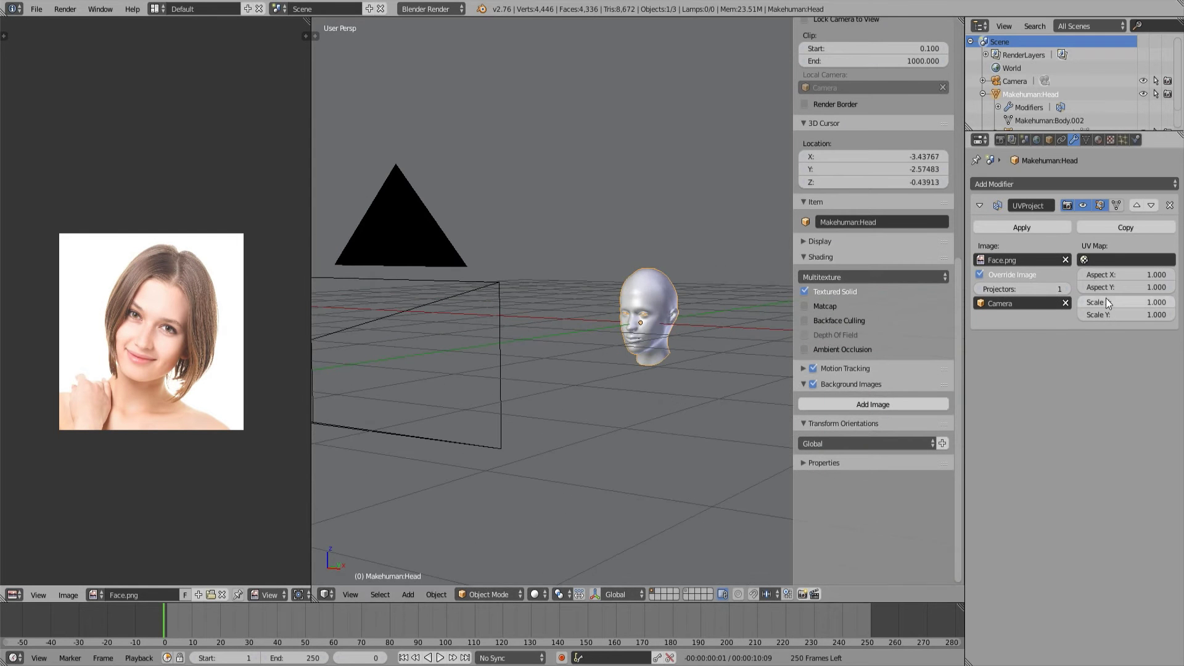
pyautogui.moveTo(701, 395); pyautogui.dragTo(668, 346, button='middle')
pyautogui.click(1086, 139)
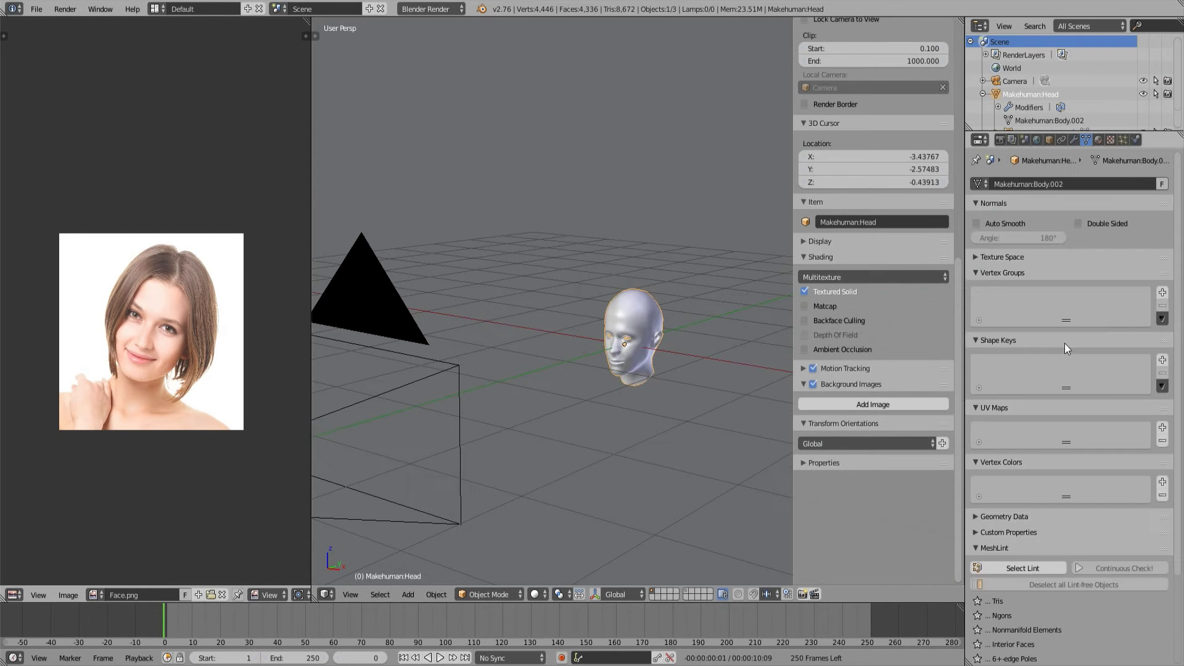
pyautogui.click(1163, 427)
# Select the camera and set its focal length to 120 mm
pyautogui.moveTo(620, 397); pyautogui.dragTo(440, 389, button='middle')
pyautogui.rightClick(440, 389)
pyautogui.moveTo(555, 352); pyautogui.dragTo(666, 309, button='middle')
pyautogui.moveTo(1047, 245); pyautogui.dragTo(1086, 245)
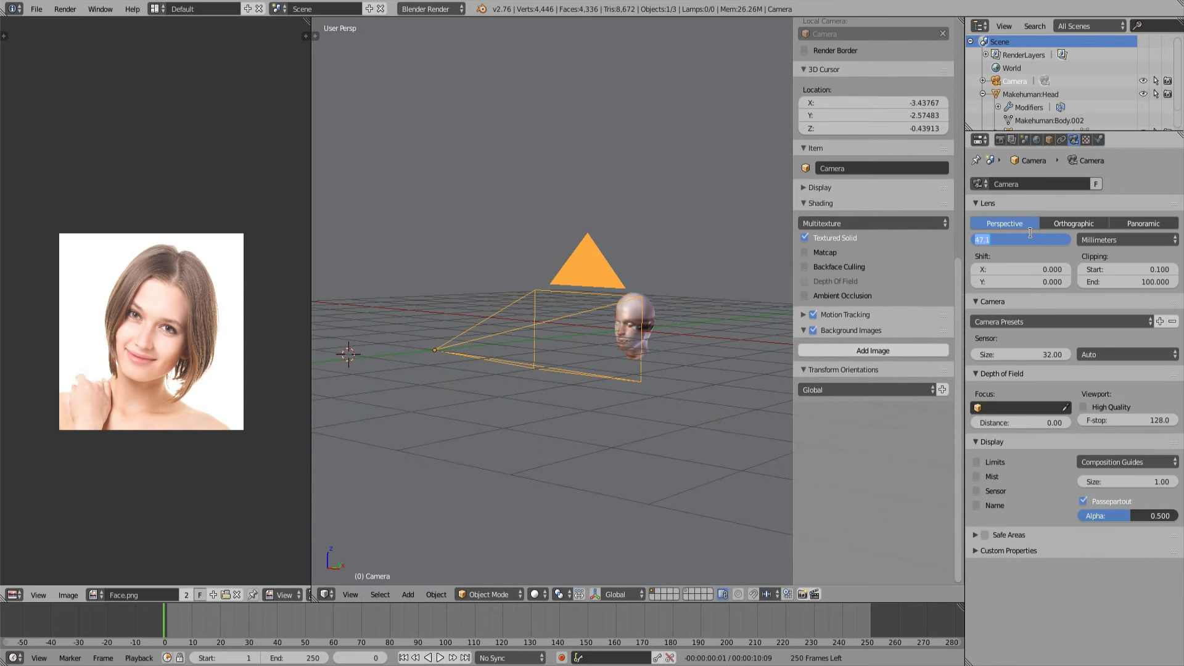
pyautogui.write('120')
pyautogui.press('Return')
# Switch to the front orthographic view and split the 3D view into two stacked viewports
pyautogui.moveTo(740, 321); pyautogui.dragTo(587, 347, button='middle')
pyautogui.press('KP_1')
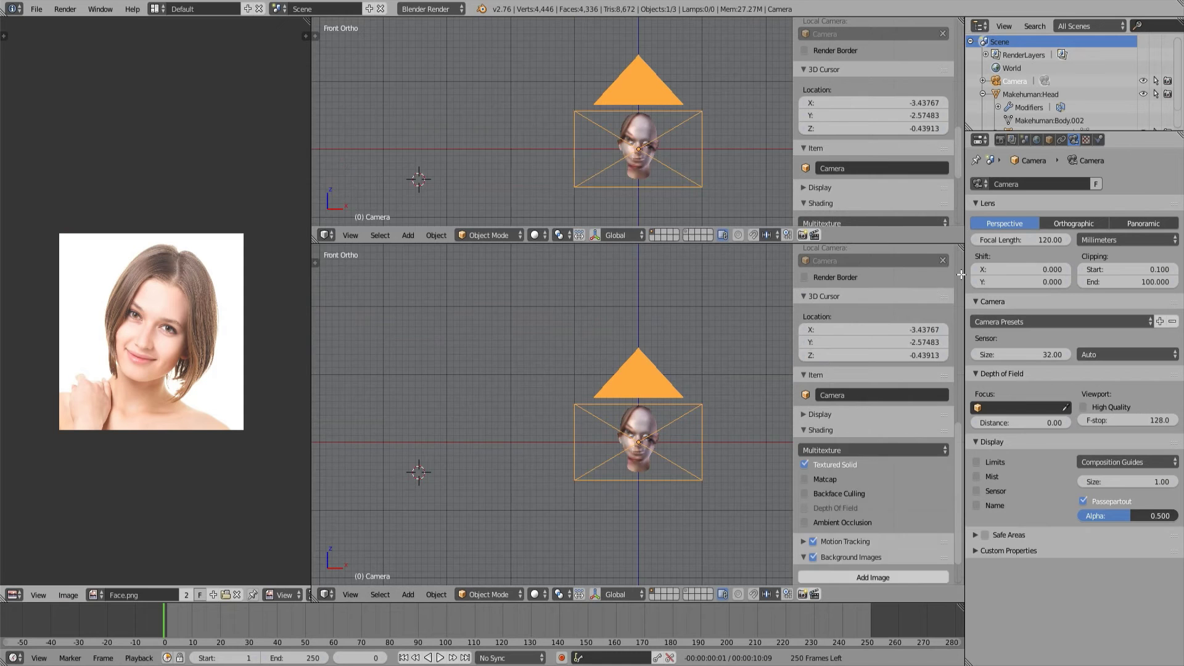
pyautogui.moveTo(962, 275); pyautogui.dragTo(962, 276)
# Move the camera away from the head along the Y axis to bring the projected photo closer to the head's size
pyautogui.moveTo(709, 153); pyautogui.dragTo(596, 174, button='middle')
pyautogui.press('g')
pyautogui.press('y')
pyautogui.click(498, 189)
# Rotate the camera in the front view so the tilted photo face stands upright on the head
pyautogui.scroll(5, 669, 443)
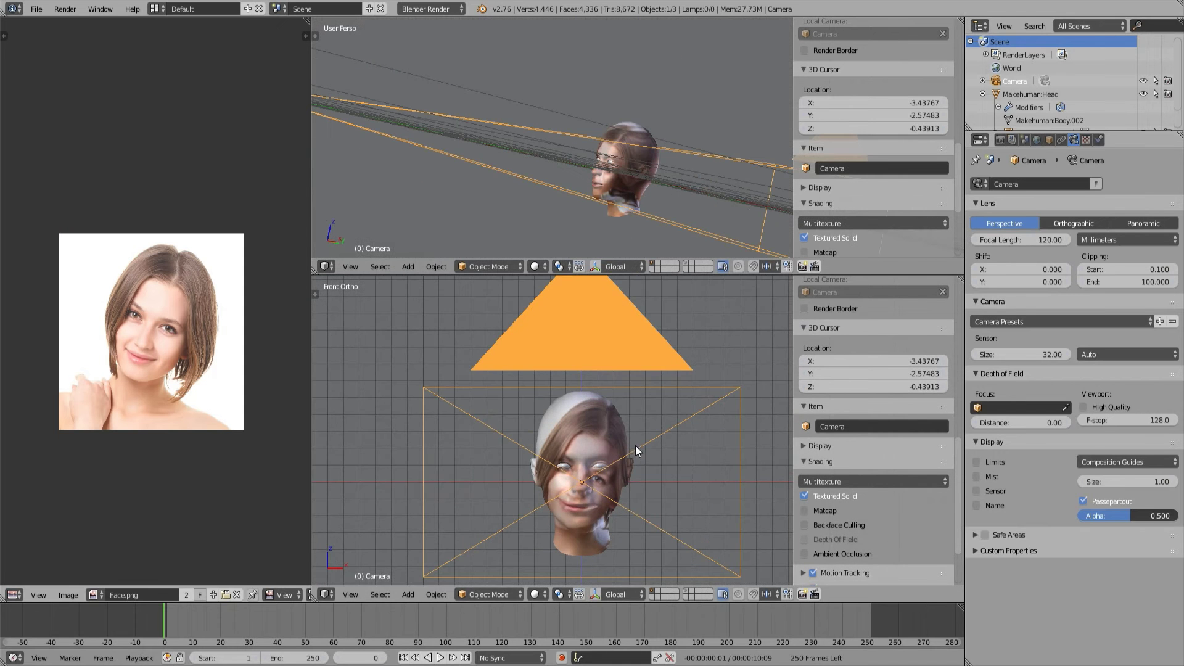
pyautogui.scroll(-1, 649, 213)
pyautogui.press('r')
pyautogui.click(679, 419)
pyautogui.keyDown('shift'); pyautogui.moveTo(671, 455); pyautogui.dragTo(684, 412, button='middle'); pyautogui.keyUp('shift')
pyautogui.scroll(4, 684, 412)
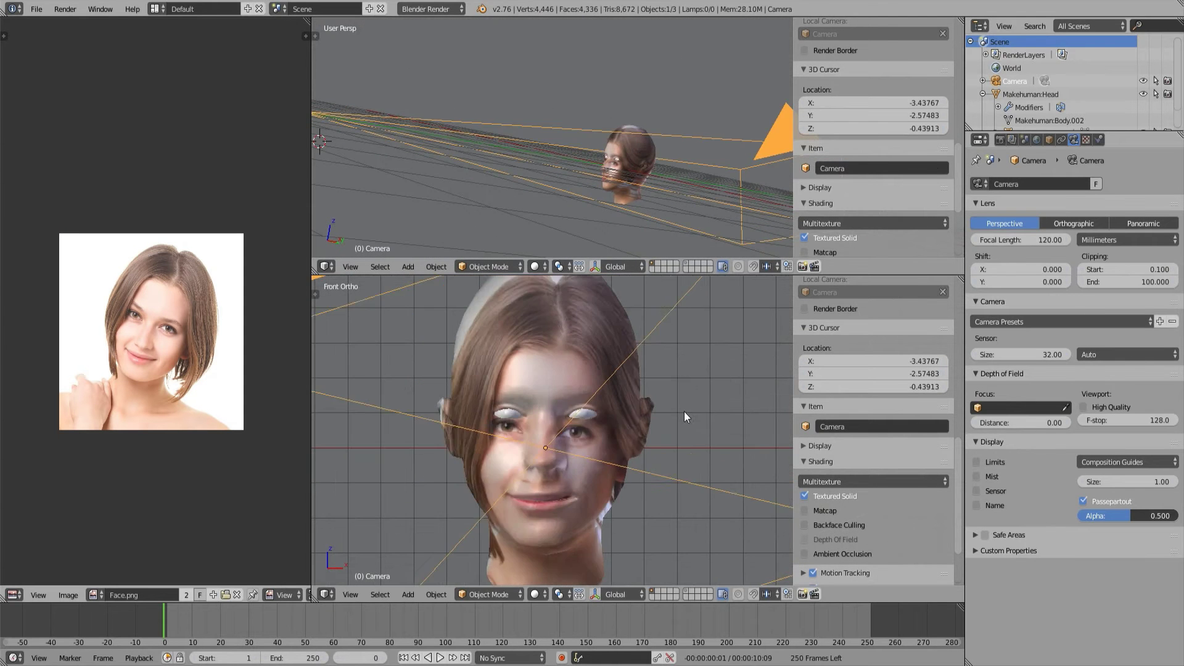
# Move the camera about -0.63 along the global Y axis and fine-tune its rotation in the front view
pyautogui.press('g')
pyautogui.press('y')
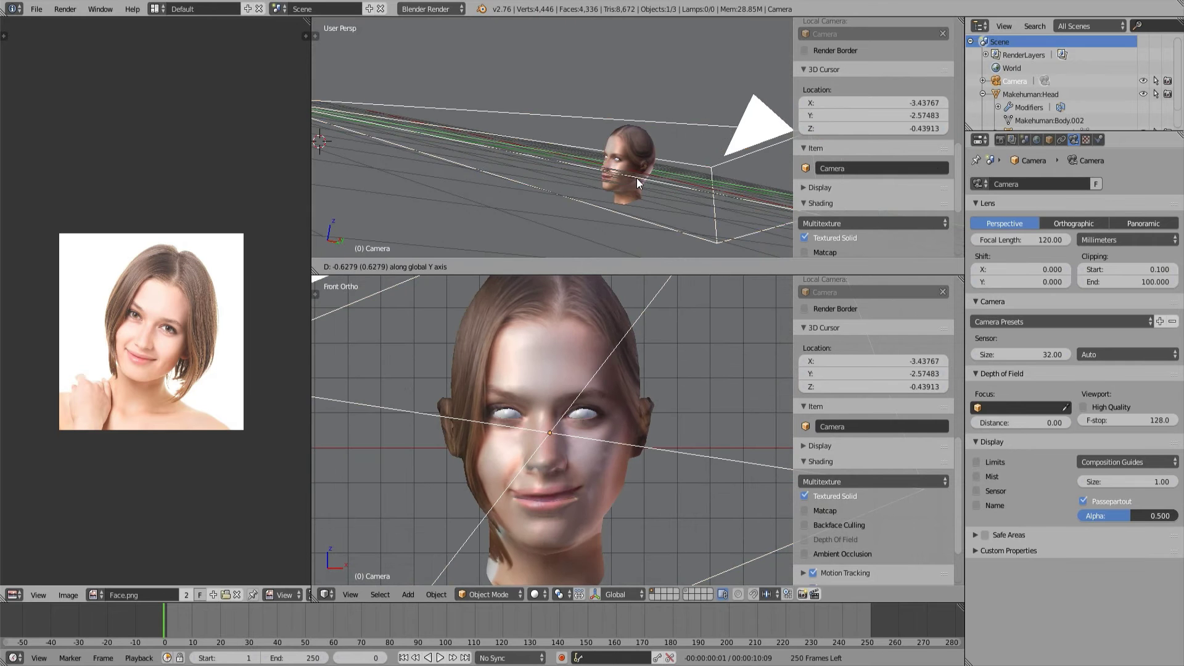
pyautogui.click(636, 178)
pyautogui.scroll(2, 641, 181)
pyautogui.press('r')
pyautogui.click(690, 350)
# Nudge the camera in small moves in the front view to align the projected features with the face
pyautogui.press('g')
pyautogui.click(694, 353)
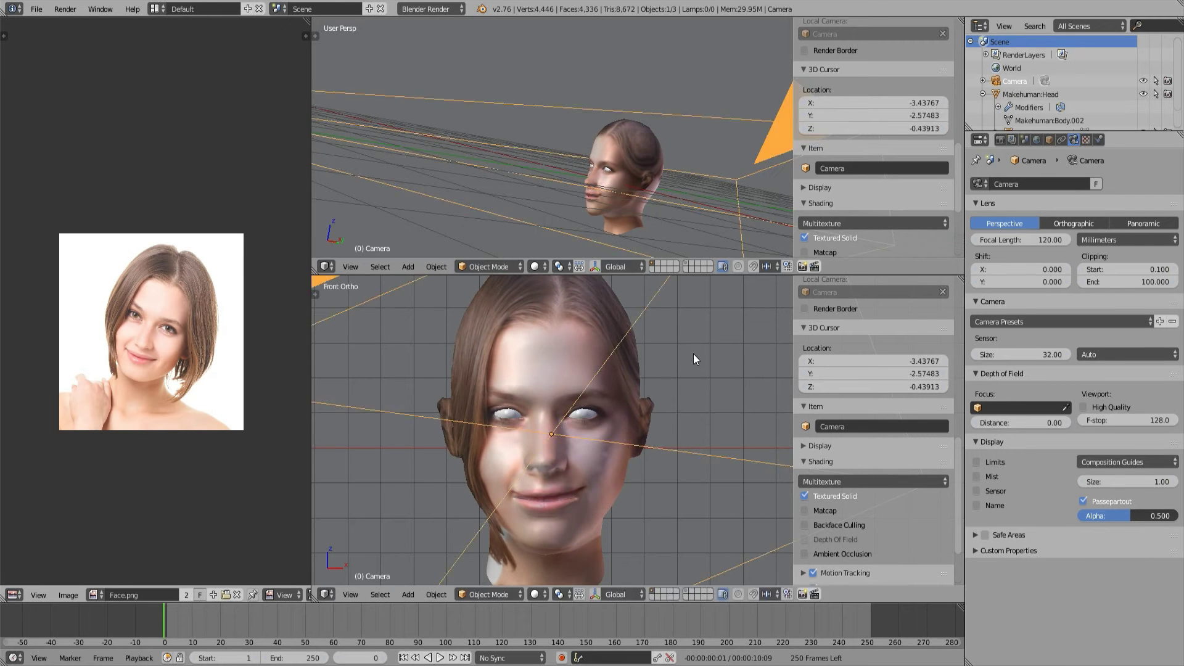
pyautogui.press('g')
pyautogui.click(697, 365)
pyautogui.press('g')
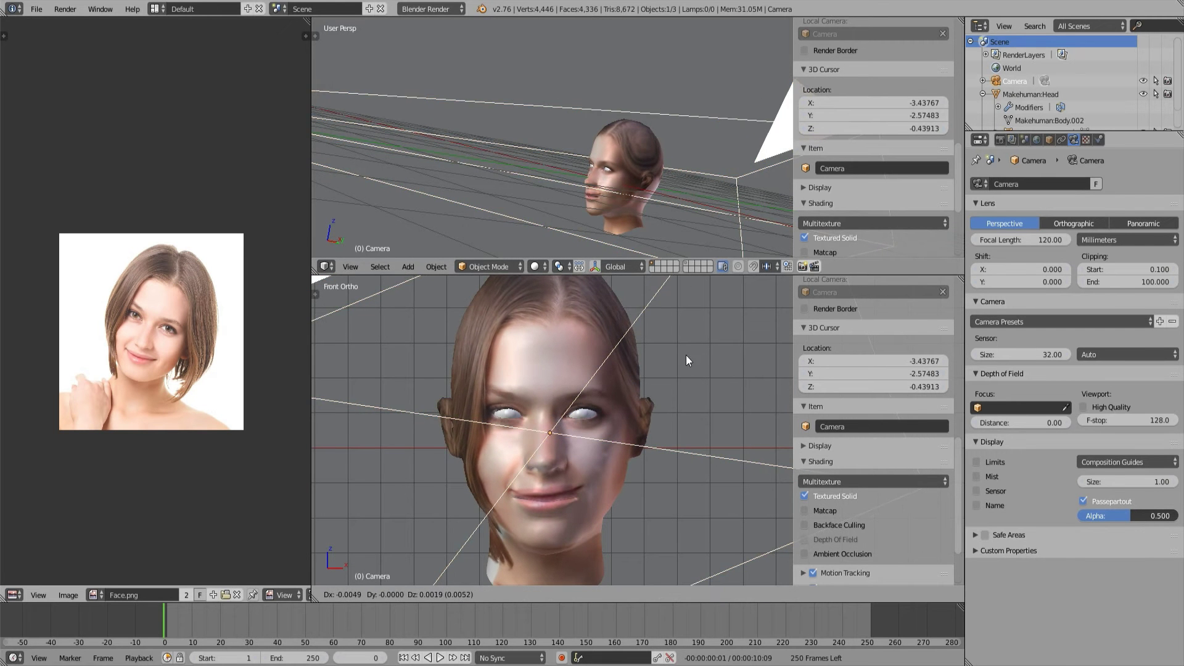
pyautogui.click(674, 353)
# Readjust the camera's distance along the Y axis to fine-tune the scale of the projected photo
pyautogui.press('g')
pyautogui.press('y')
pyautogui.click(672, 141)
# Move the camera about 0.058 along the global X axis in the top orthographic view
pyautogui.scroll(-3, 645, 131)
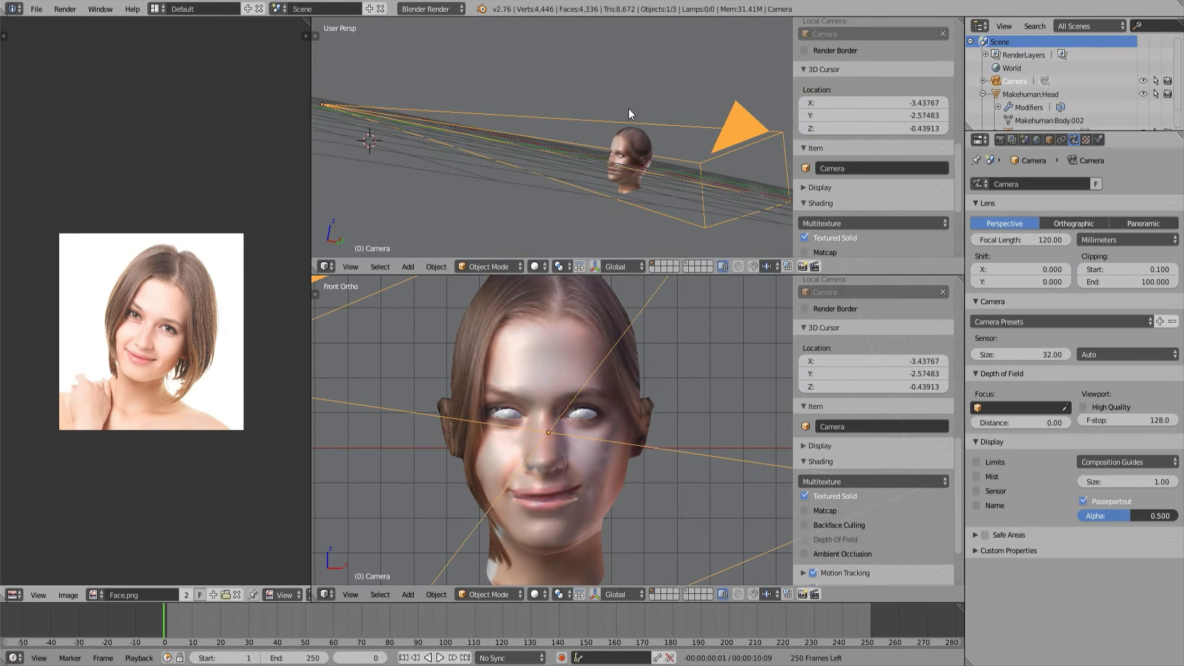
pyautogui.press('KP_7')
pyautogui.press('g')
pyautogui.press('x')
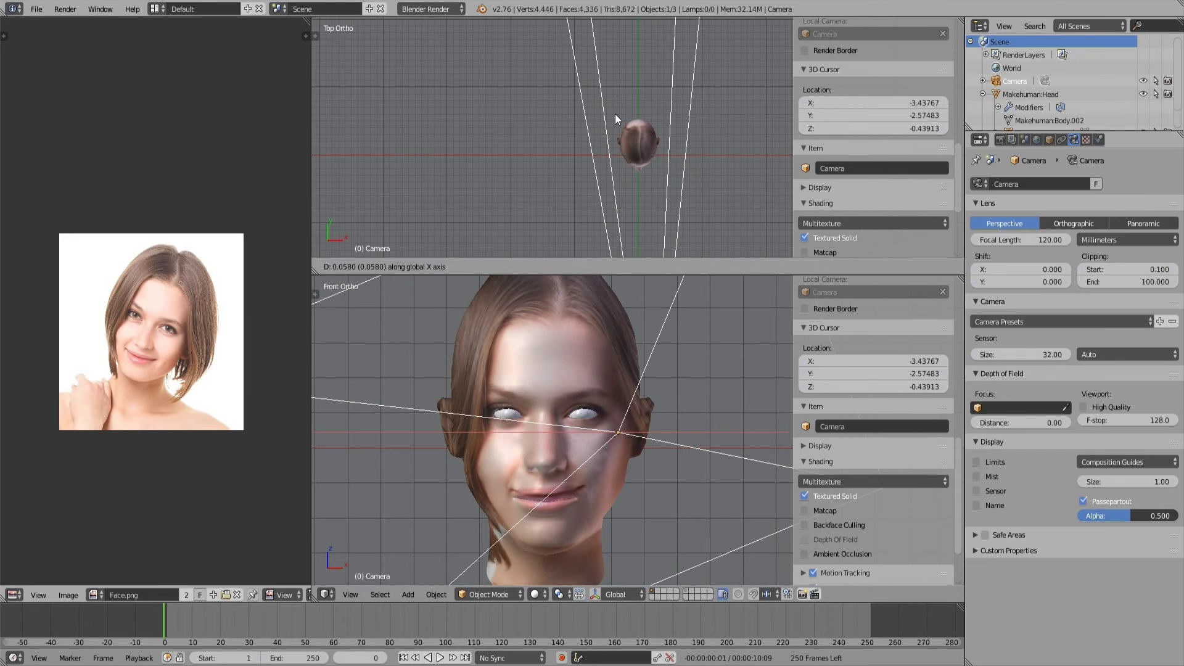
pyautogui.click(616, 113)
pyautogui.scroll(3, 601, 349)
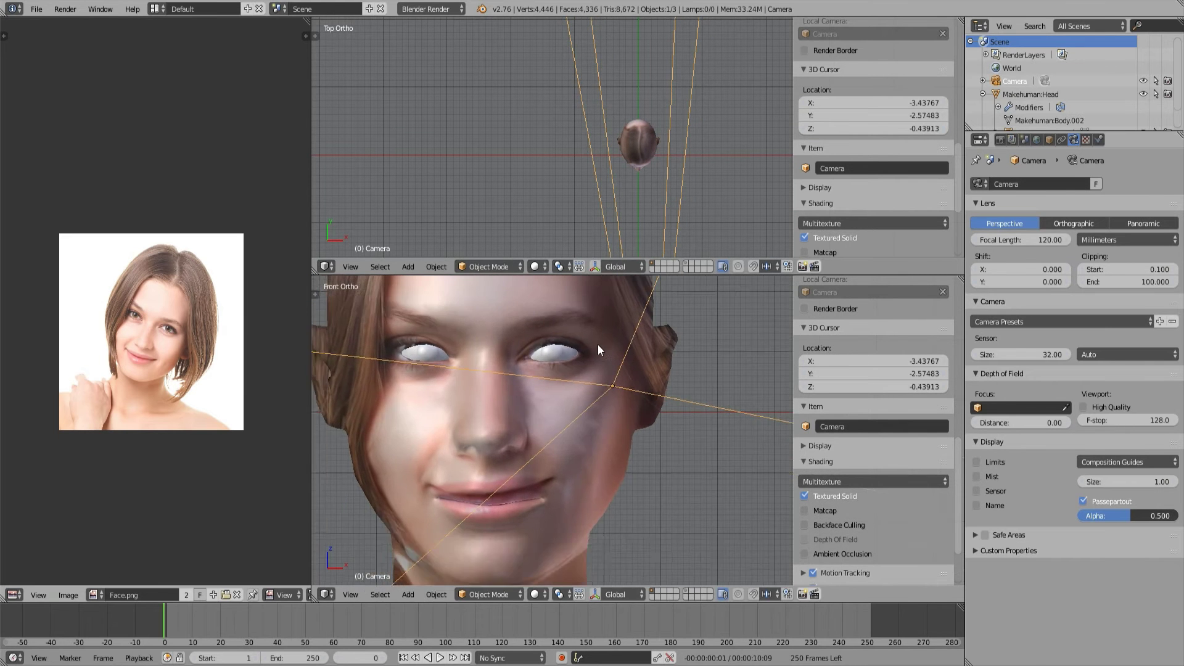
pyautogui.scroll(-3, 611, 388)
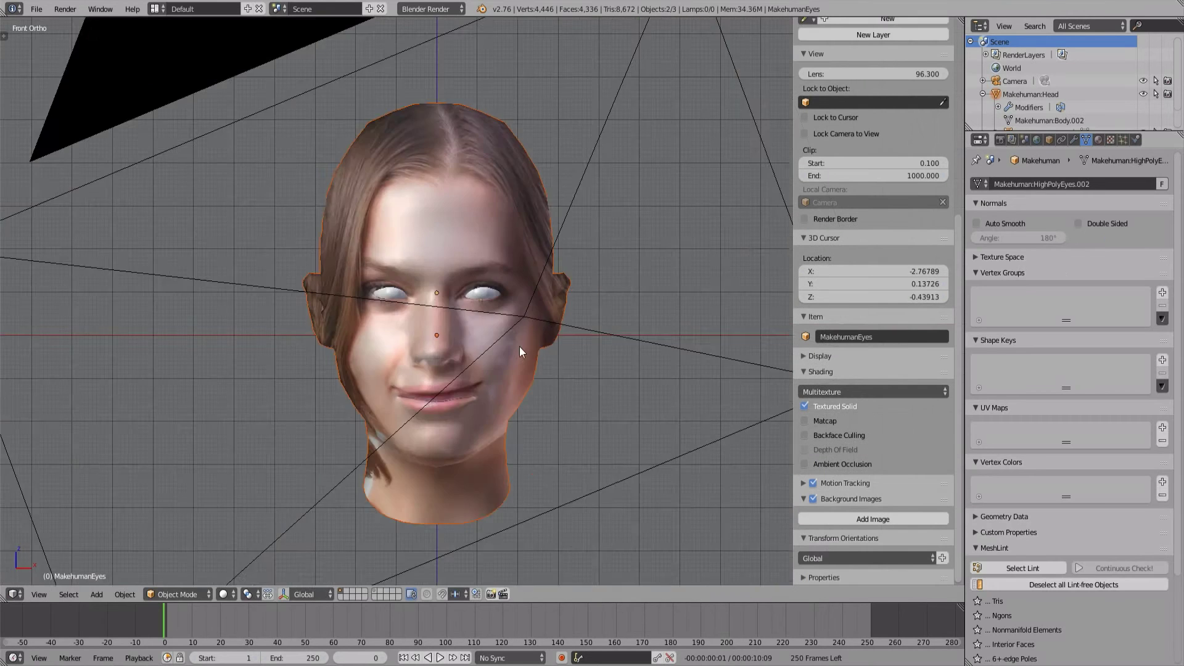
# Select the eyes together with the head in wireframe display, link the head's modifiers to the eyes and return to solid shading
pyautogui.scroll(2, 493, 320)
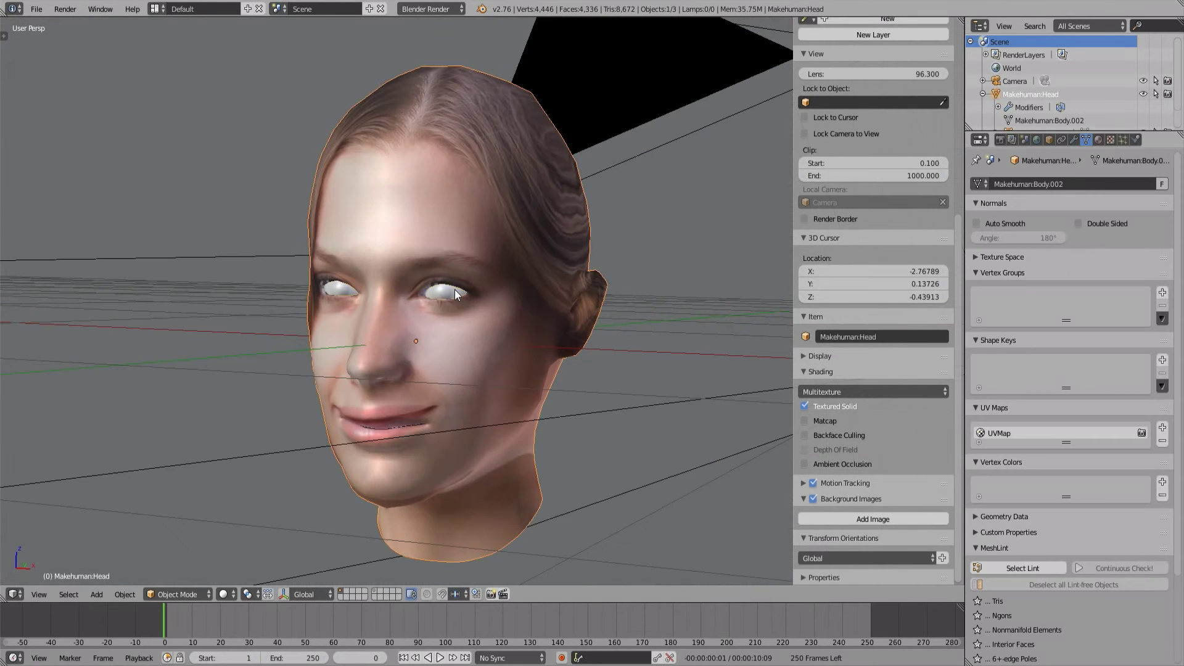
pyautogui.press('z')
pyautogui.keyDown('shift'); pyautogui.rightClick(487, 338); pyautogui.keyUp('shift')
pyautogui.hotkey('ctrl', 'l')
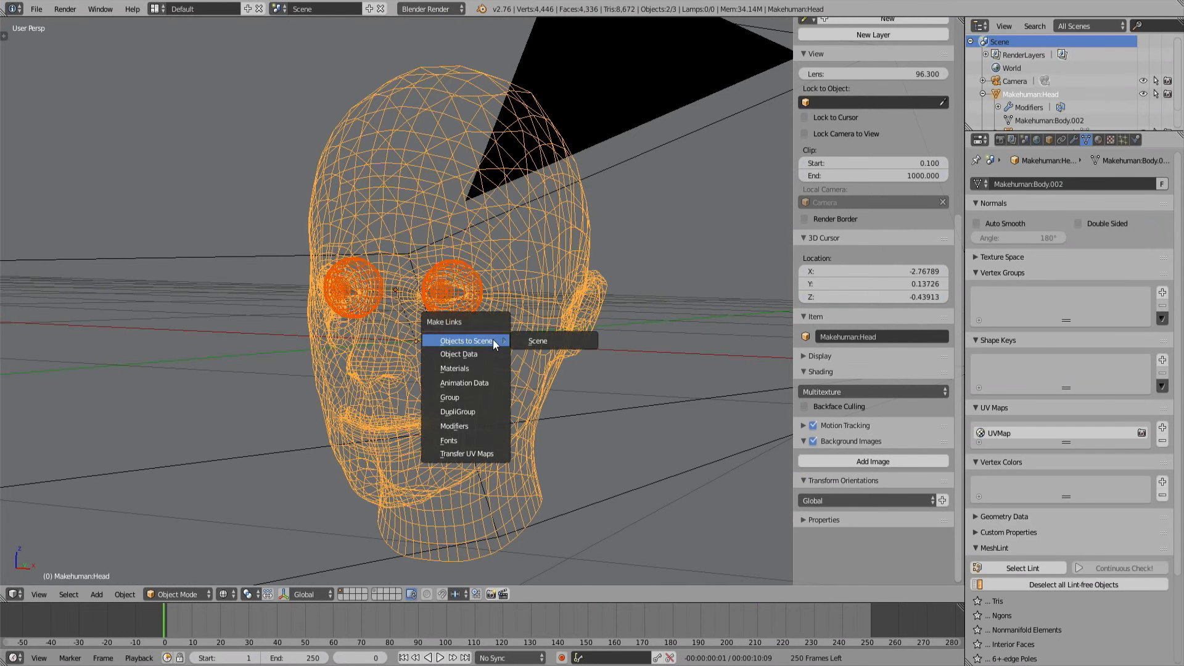
pyautogui.press('Escape')
pyautogui.press('z')
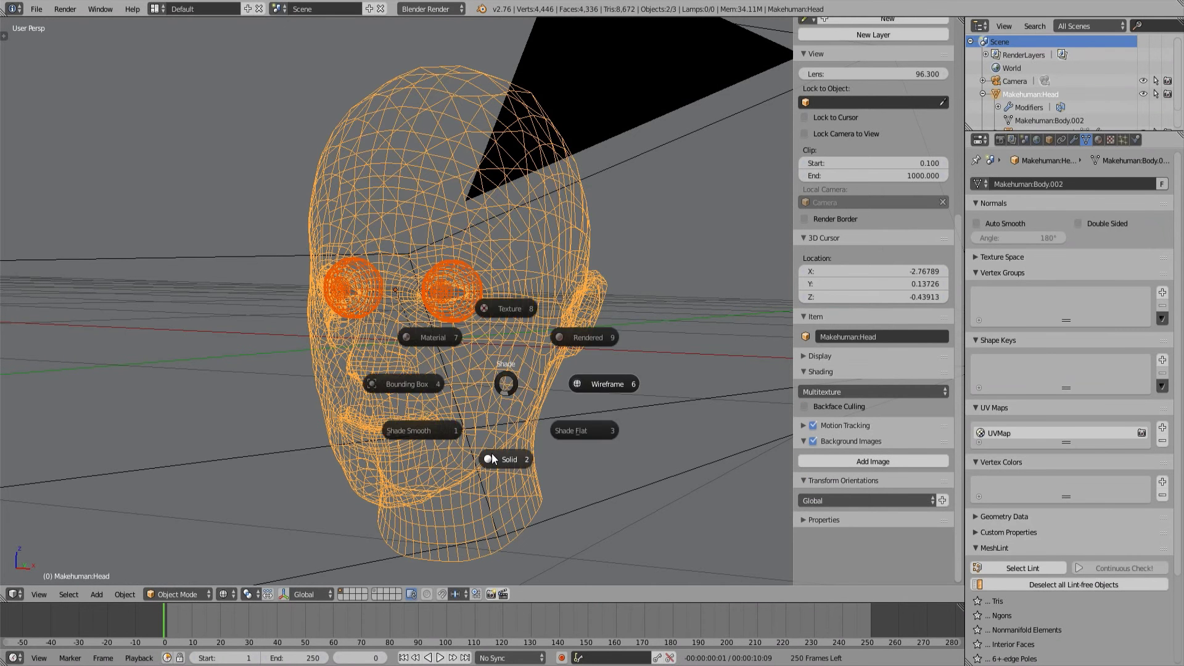
pyautogui.click(455, 312)
# Select the eyes on their own and add a UV map to their mesh
pyautogui.rightClick(455, 312)
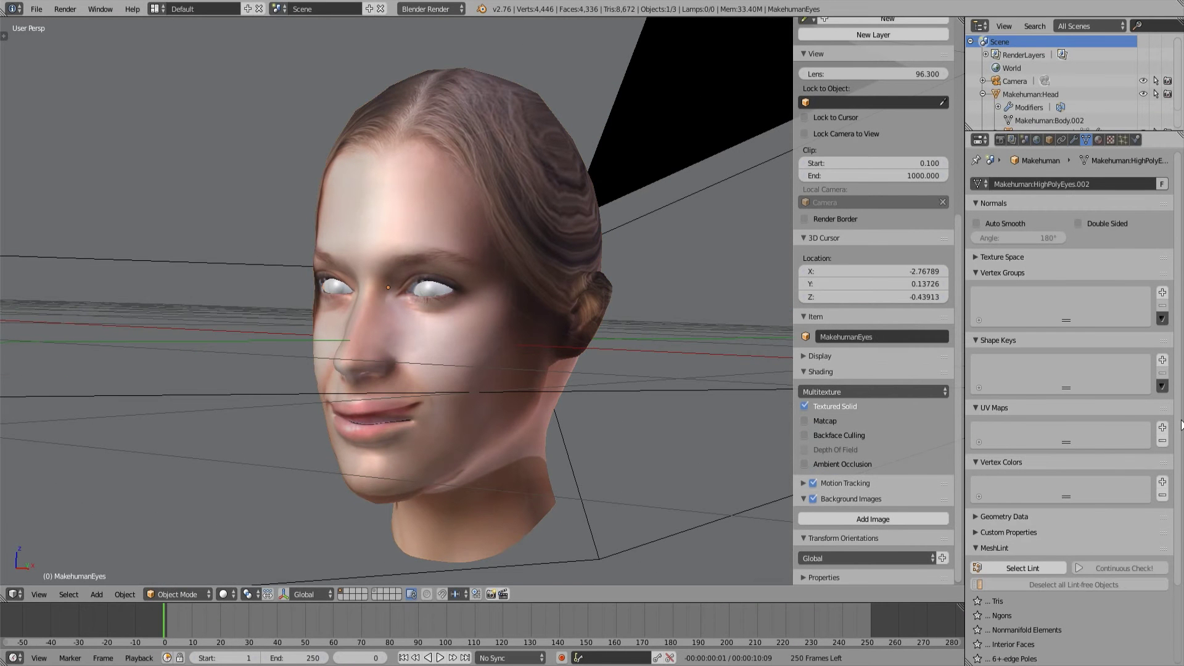
pyautogui.moveTo(493, 302); pyautogui.dragTo(483, 328, button='middle')
pyautogui.scroll(-2, 483, 328)
# Select the head and turn on its Wire display
pyautogui.rightClick(484, 328)
pyautogui.click(1050, 140)
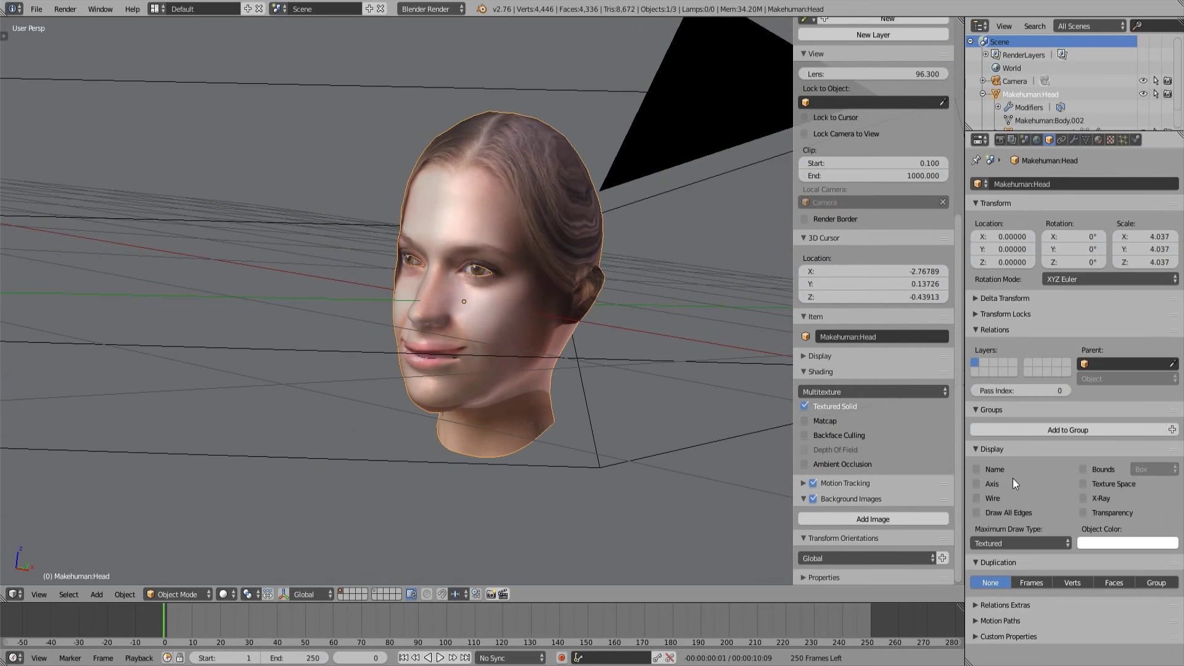
pyautogui.click(996, 500)
pyautogui.scroll(5, 620, 331)
# Switch the head to Sculpt Mode and reshape the mouth area to match the projected smile
pyautogui.press('Tab')
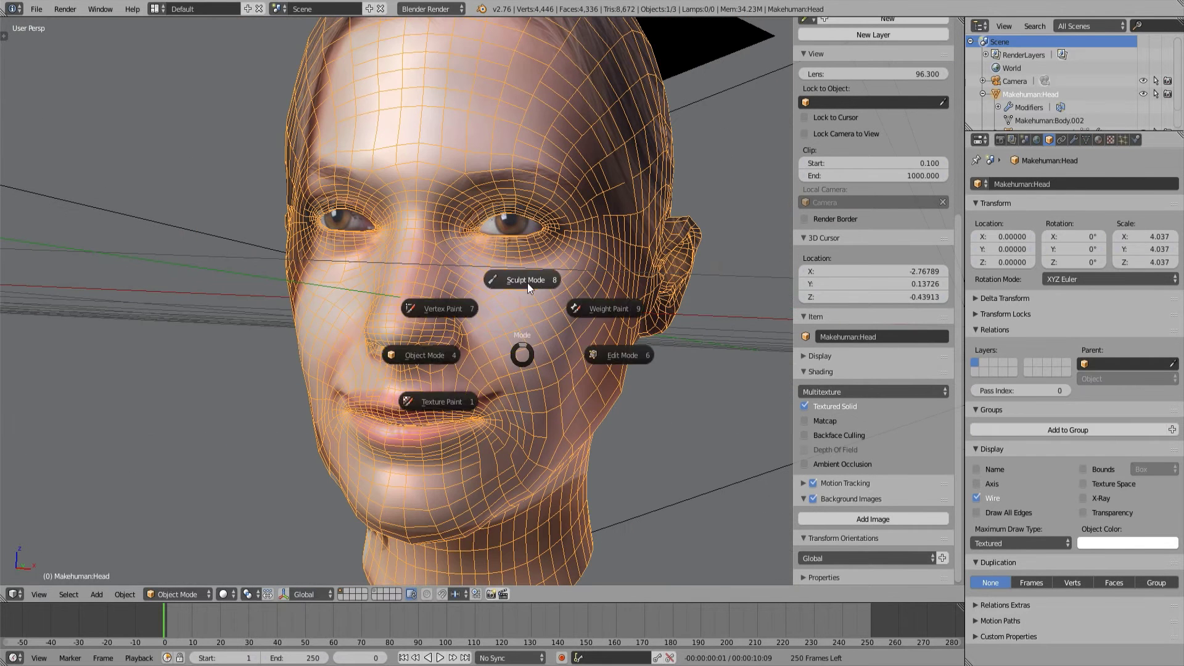
pyautogui.click(525, 282)
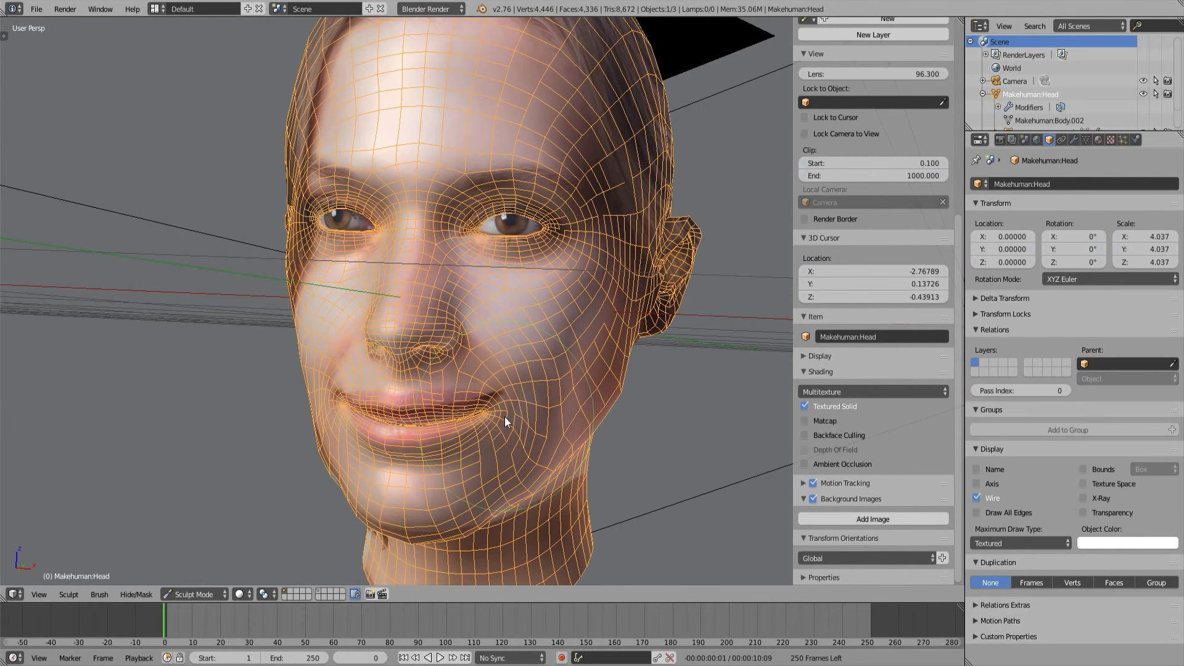
pyautogui.scroll(-2, 505, 416)
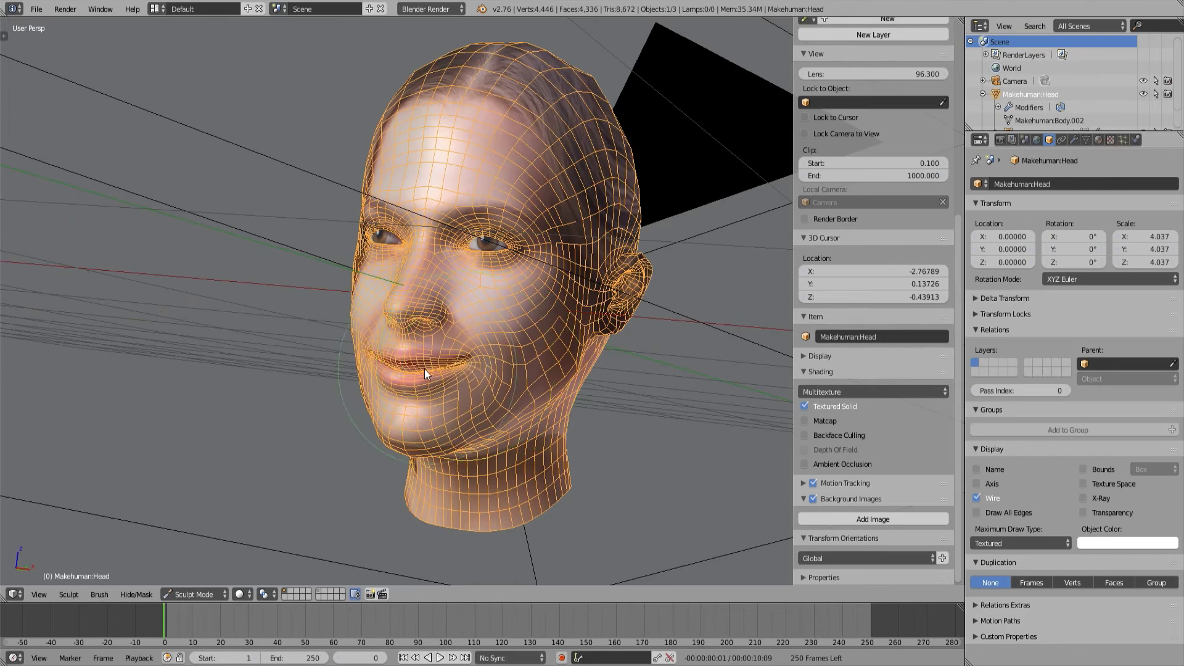
# Examine the projected face on the head from several angles and distances
pyautogui.scroll(2, 434, 330)
pyautogui.scroll(3, 435, 330)
pyautogui.moveTo(435, 329); pyautogui.dragTo(653, 336, button='middle')
pyautogui.scroll(-2, 549, 393)
pyautogui.scroll(2, 604, 319)
pyautogui.scroll(-3, 549, 275)
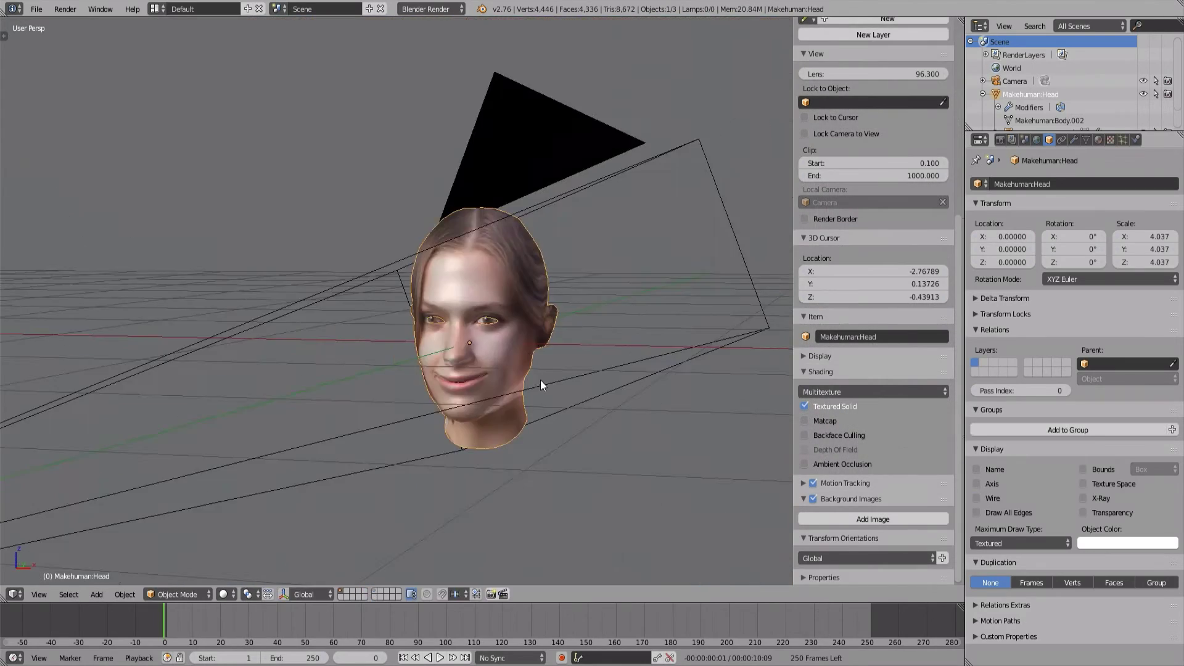
pyautogui.moveTo(543, 386); pyautogui.dragTo(376, 372, button='middle')
pyautogui.scroll(3, 439, 363)
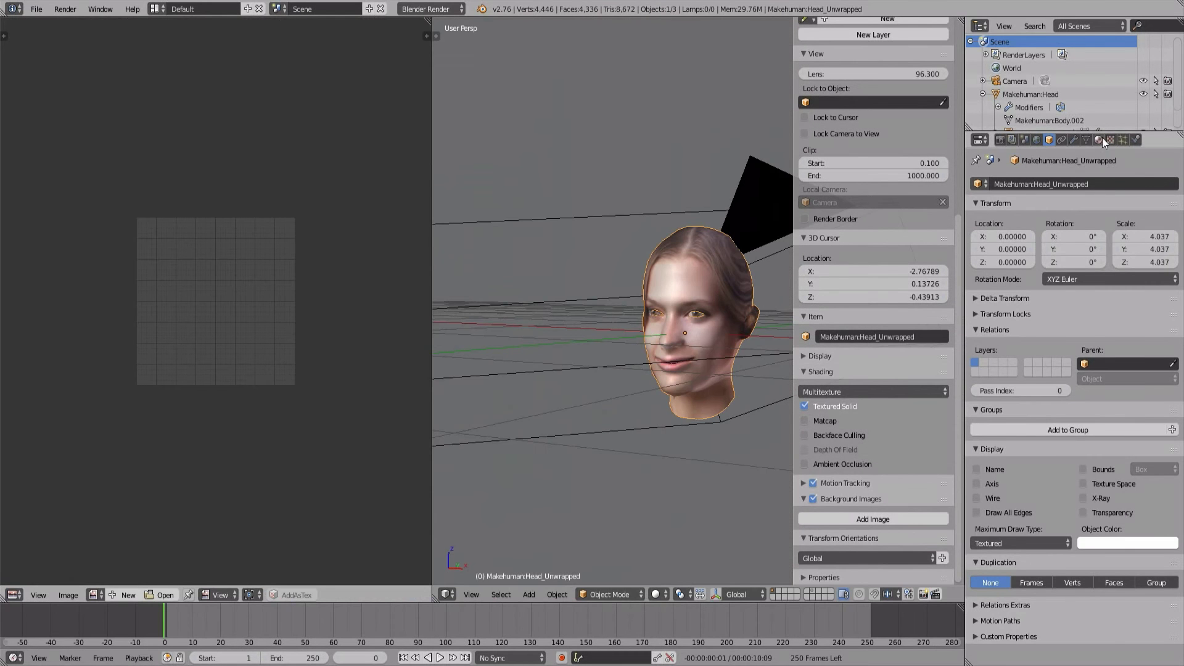
# Put Makehuman:Head_Unwrapped in Edit Mode and make its Bake UV map active
pyautogui.click(1086, 140)
pyautogui.moveTo(657, 331); pyautogui.dragTo(653, 386, button='middle')
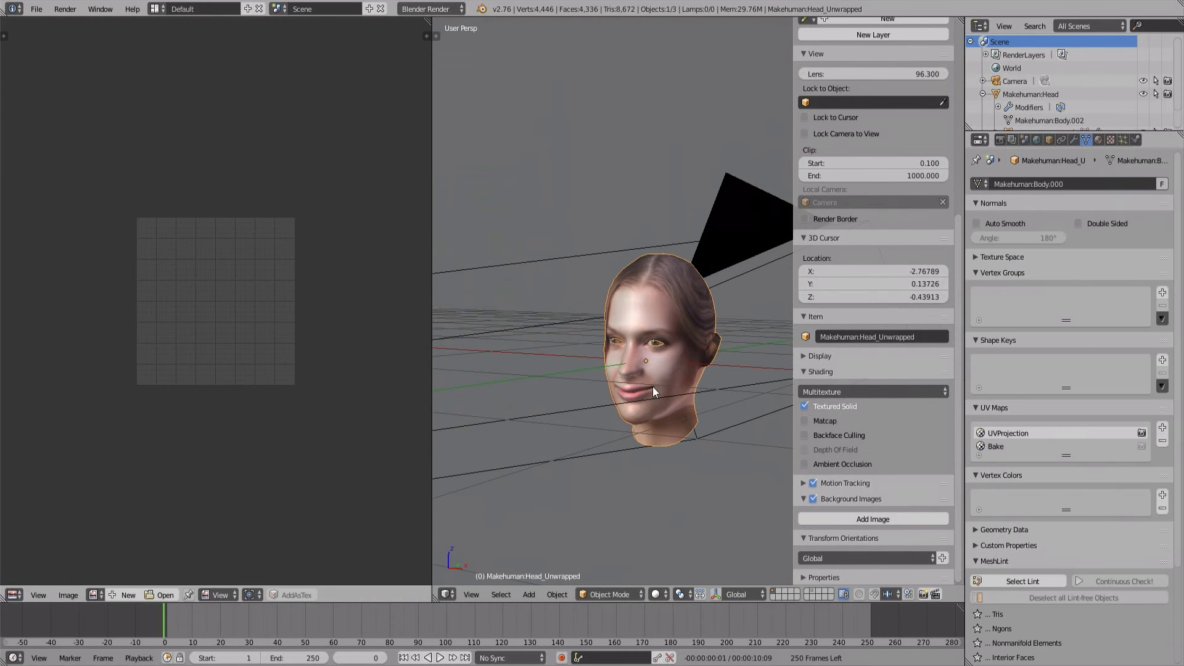
pyautogui.press('Tab')
pyautogui.click(1026, 446)
# Create a new blank image named Face_Baked, 2048 px wide and 1024 px high, for the unwrapped head
pyautogui.scroll(3, 346, 342)
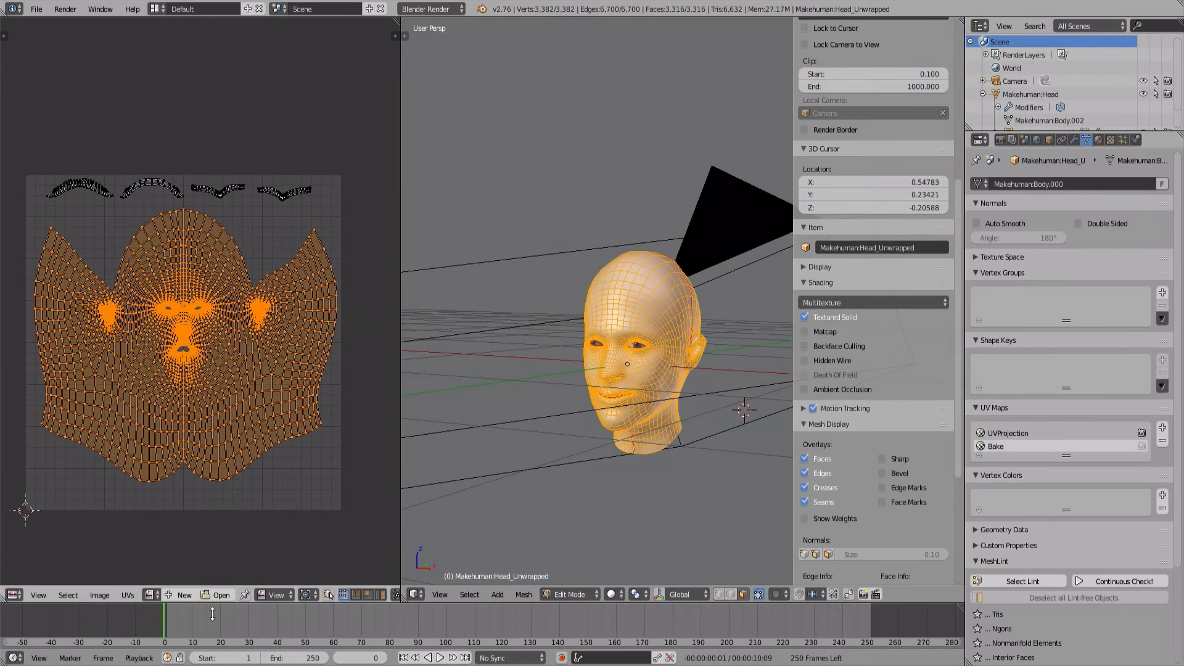
pyautogui.click(185, 595)
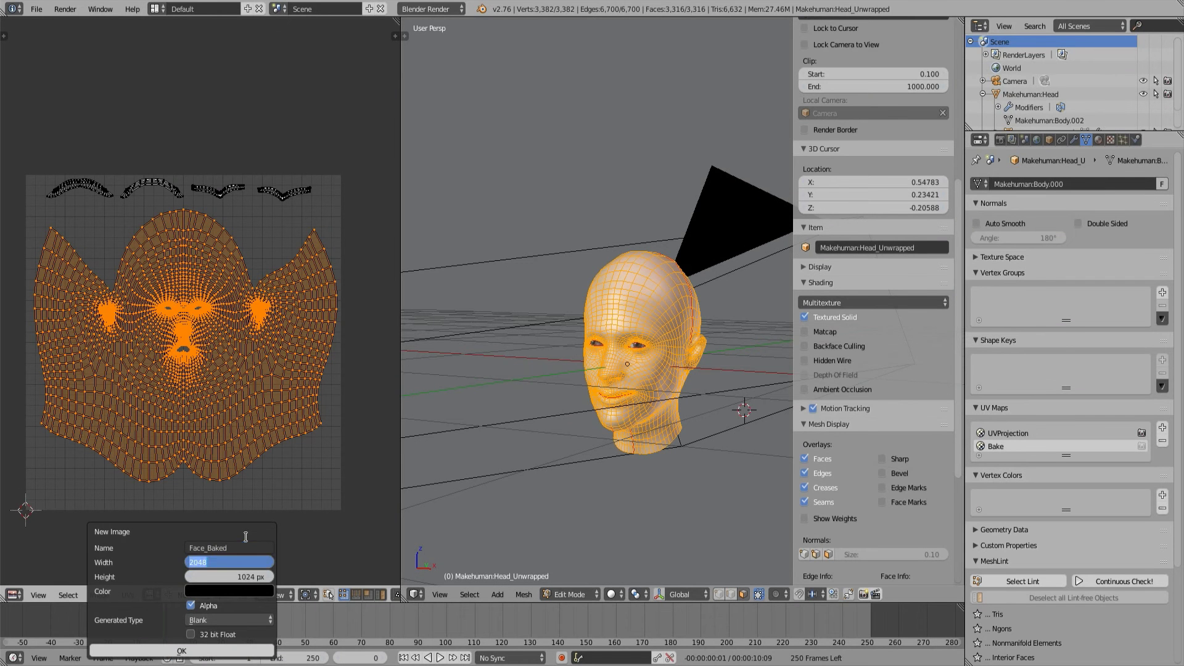
pyautogui.click(200, 652)
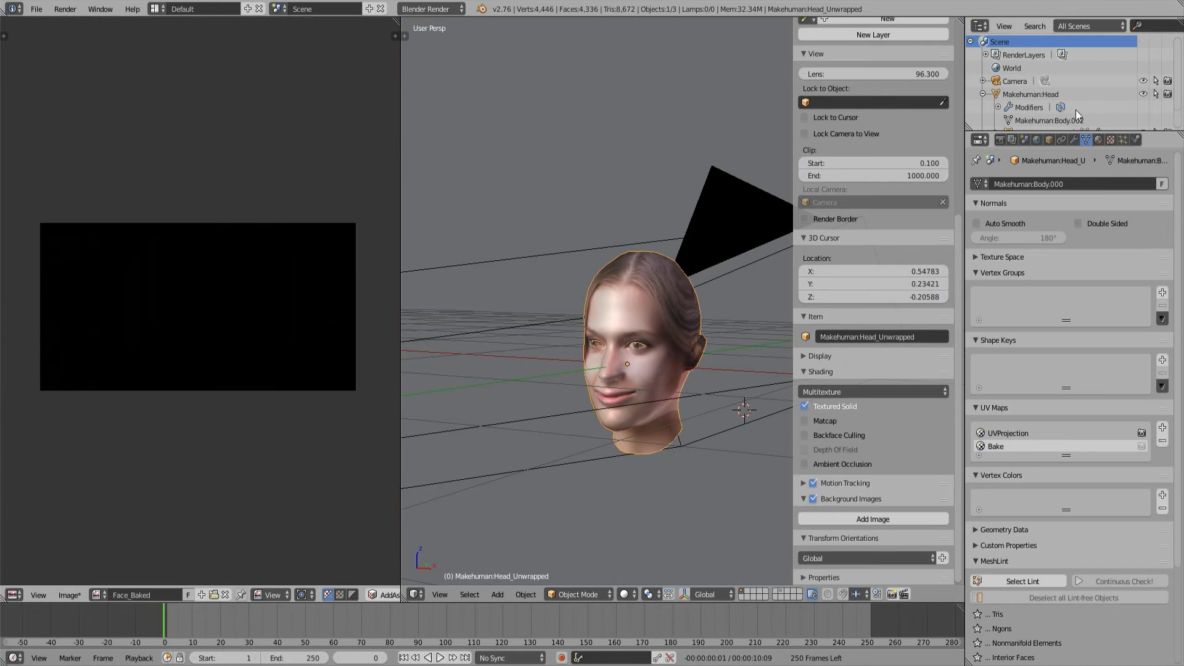
# Add a new material with a new image texture to Makehuman:Head_Unwrapped
pyautogui.click(1099, 140)
pyautogui.click(1071, 224)
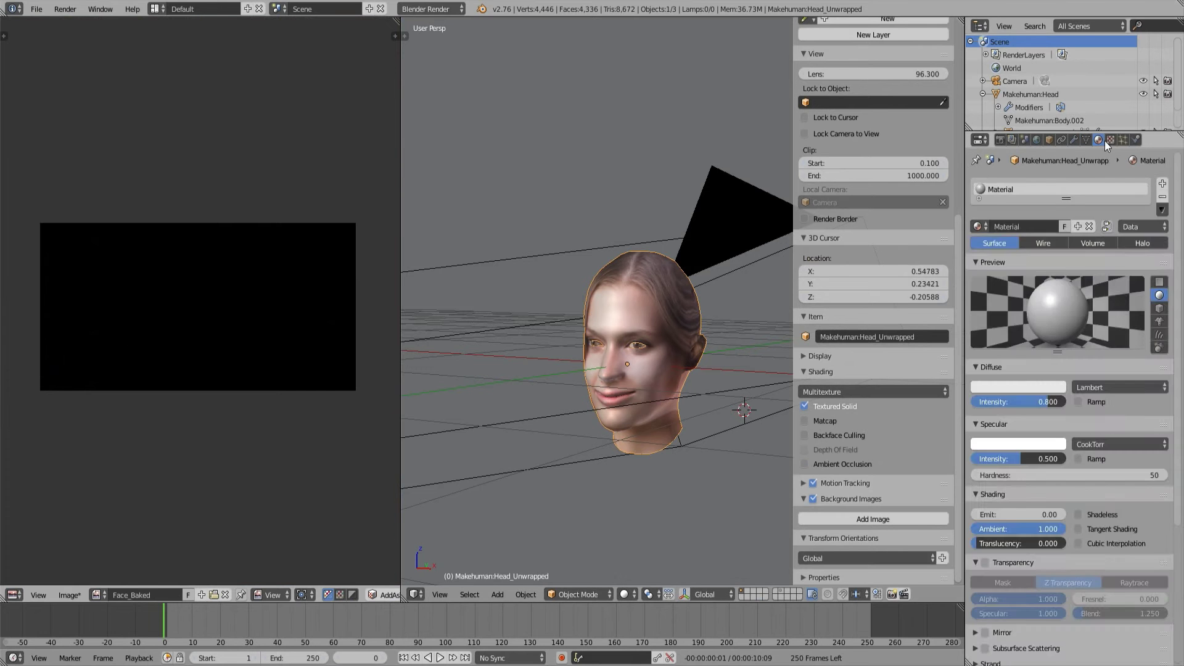
pyautogui.click(1111, 140)
pyautogui.click(1071, 284)
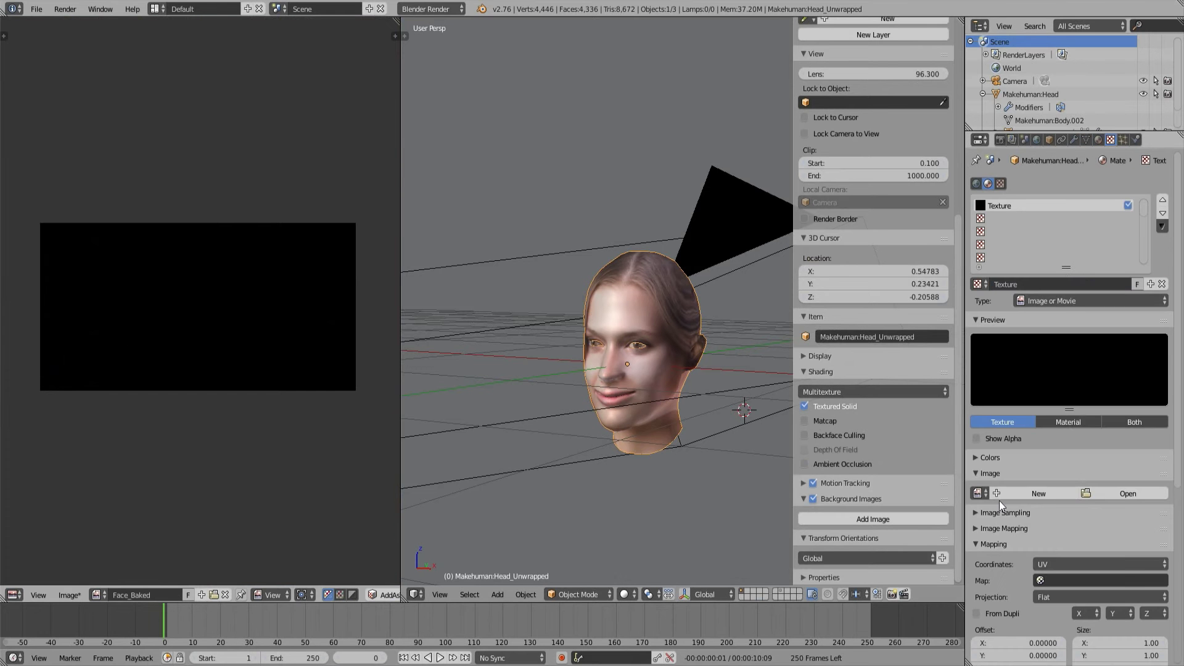
# Assign Face.png as the texture's image and choose the UV map for its mapping
pyautogui.click(980, 493)
pyautogui.click(1048, 525)
pyautogui.scroll(-4, 1105, 548)
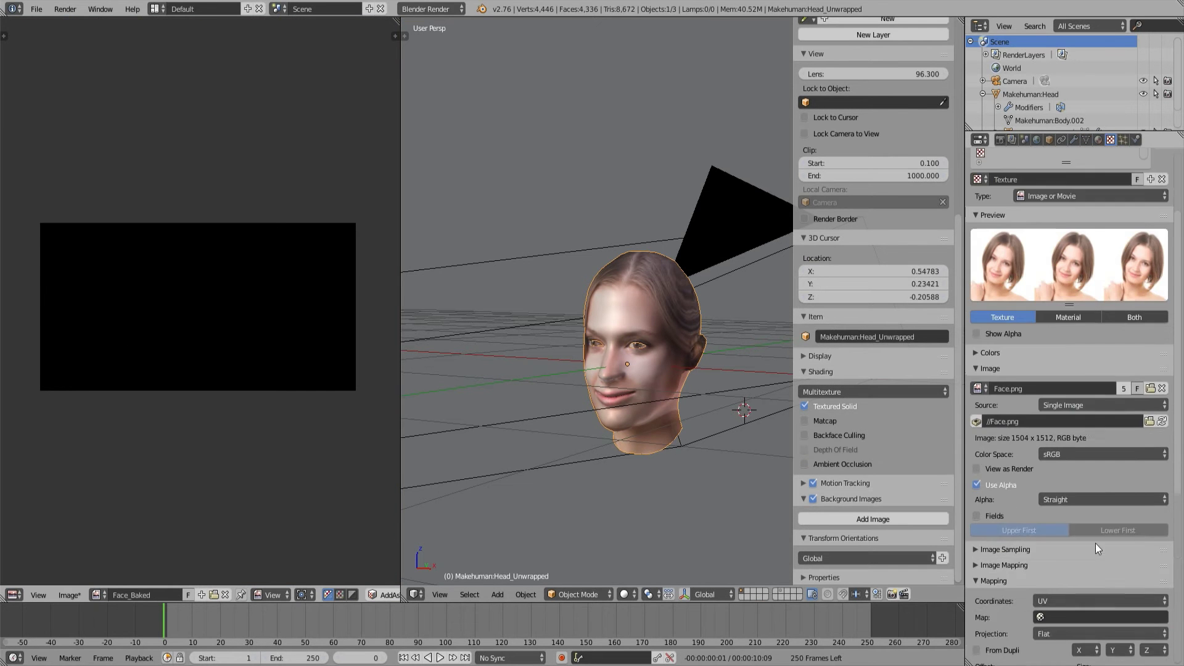
pyautogui.scroll(-3, 1096, 543)
pyautogui.click(1083, 538)
pyautogui.click(1072, 416)
# Set the UVProject modifier's UV map to UVProjection and make UVProjection the mesh's active UV map
pyautogui.click(1074, 141)
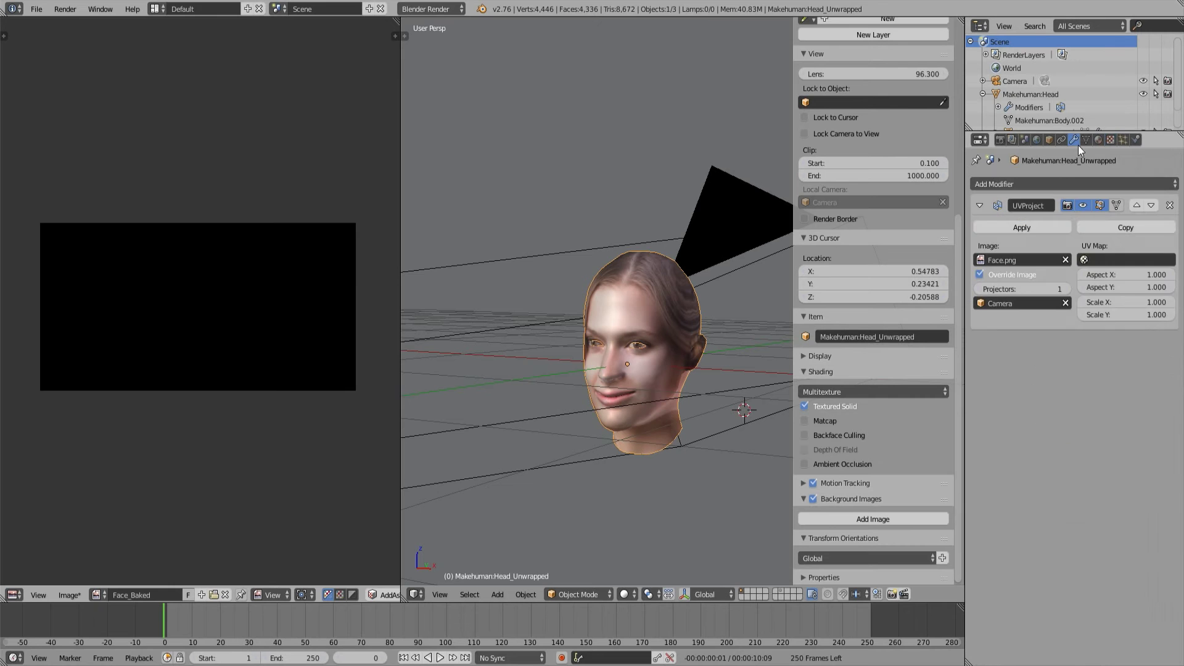
pyautogui.click(1117, 260)
pyautogui.click(1101, 291)
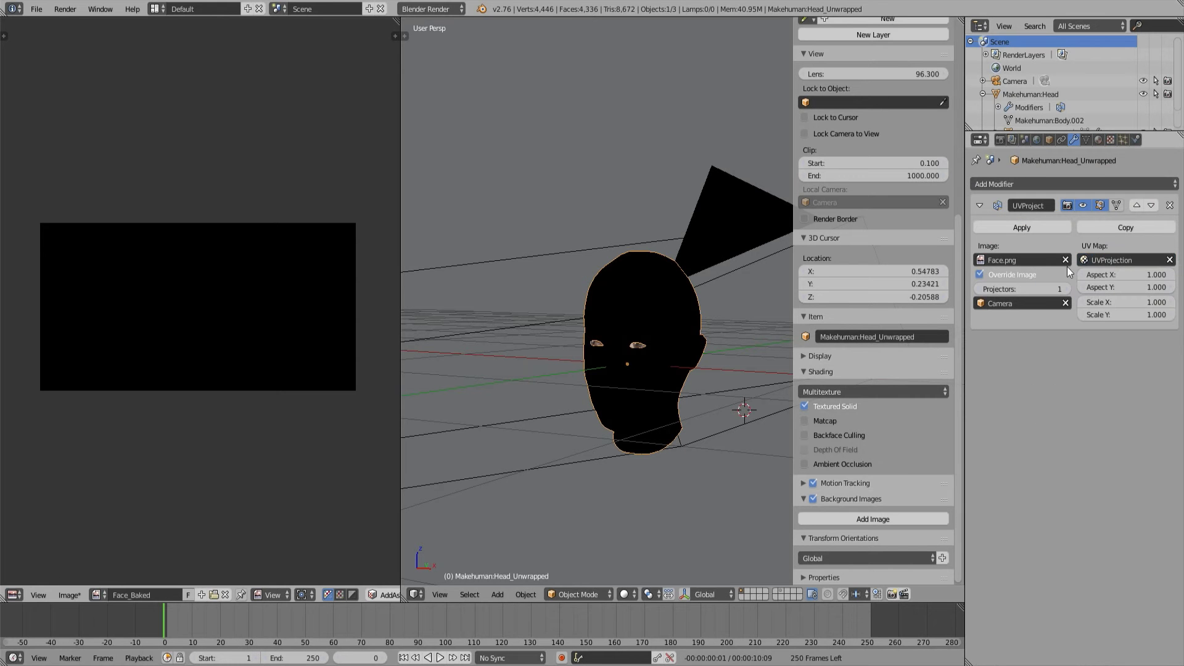
pyautogui.click(1085, 140)
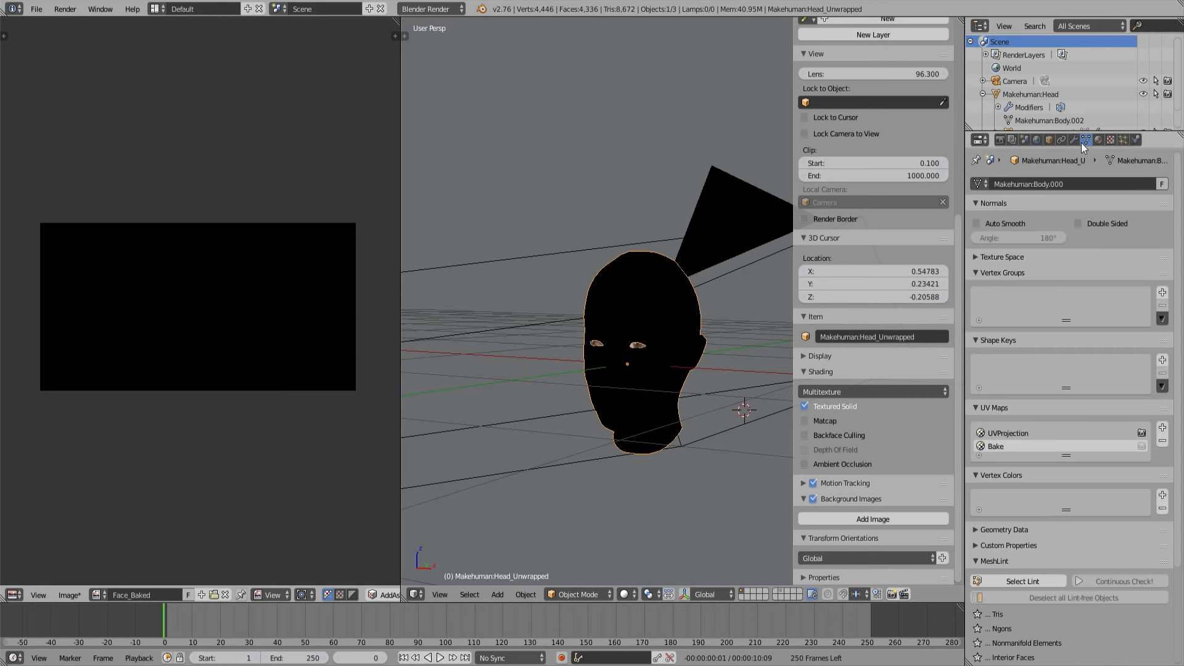
pyautogui.click(1012, 435)
# Expand the render's bake settings and set the bake mode to Textures
pyautogui.click(1000, 140)
pyautogui.scroll(-1, 1052, 537)
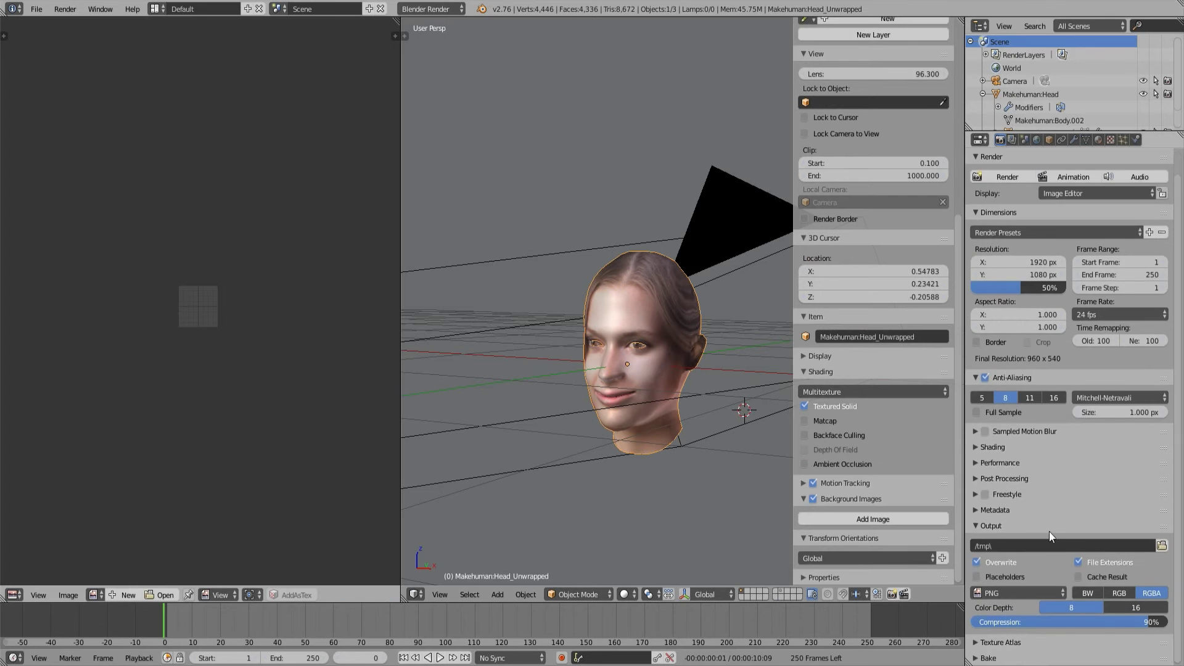
pyautogui.click(990, 658)
pyautogui.scroll(-4, 1005, 596)
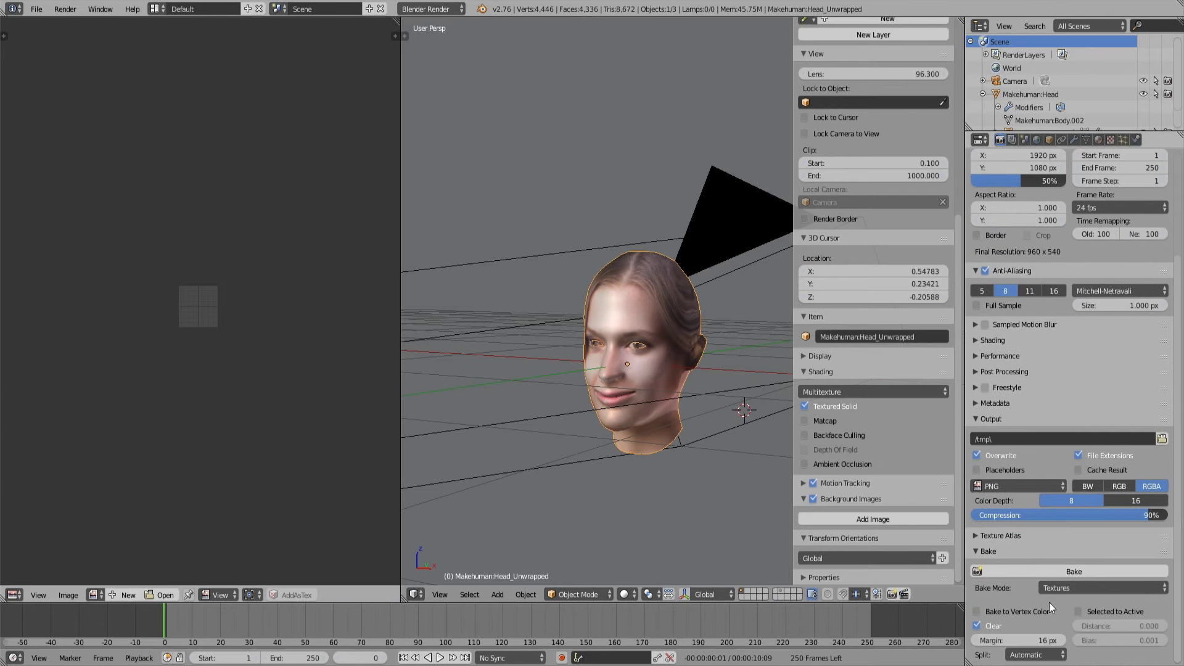
pyautogui.click(1071, 587)
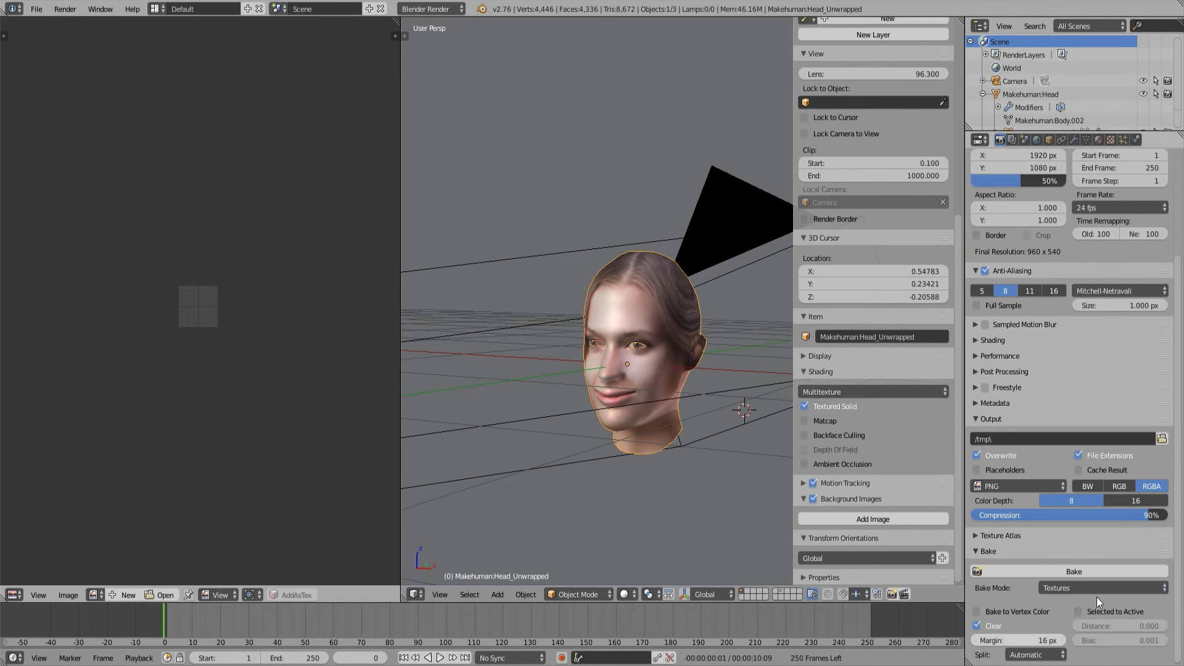
# Try to bake the textures with UVProjection active, and reload the overwritten Face.png image
pyautogui.click(1076, 571)
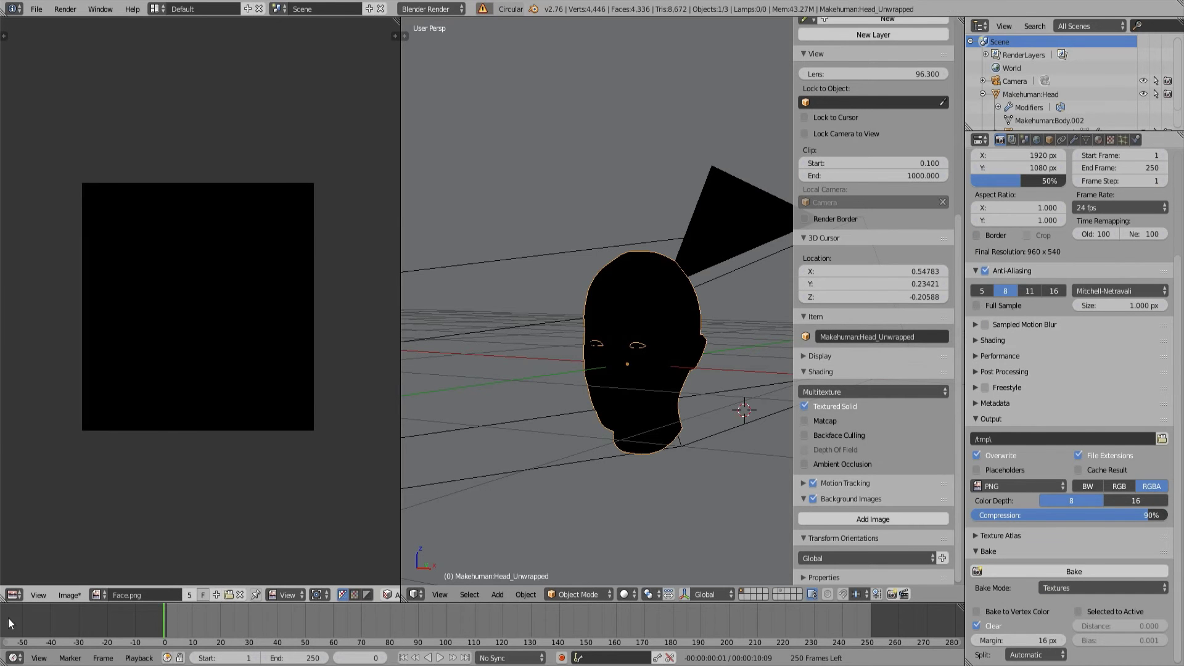
pyautogui.click(69, 595)
pyautogui.click(113, 517)
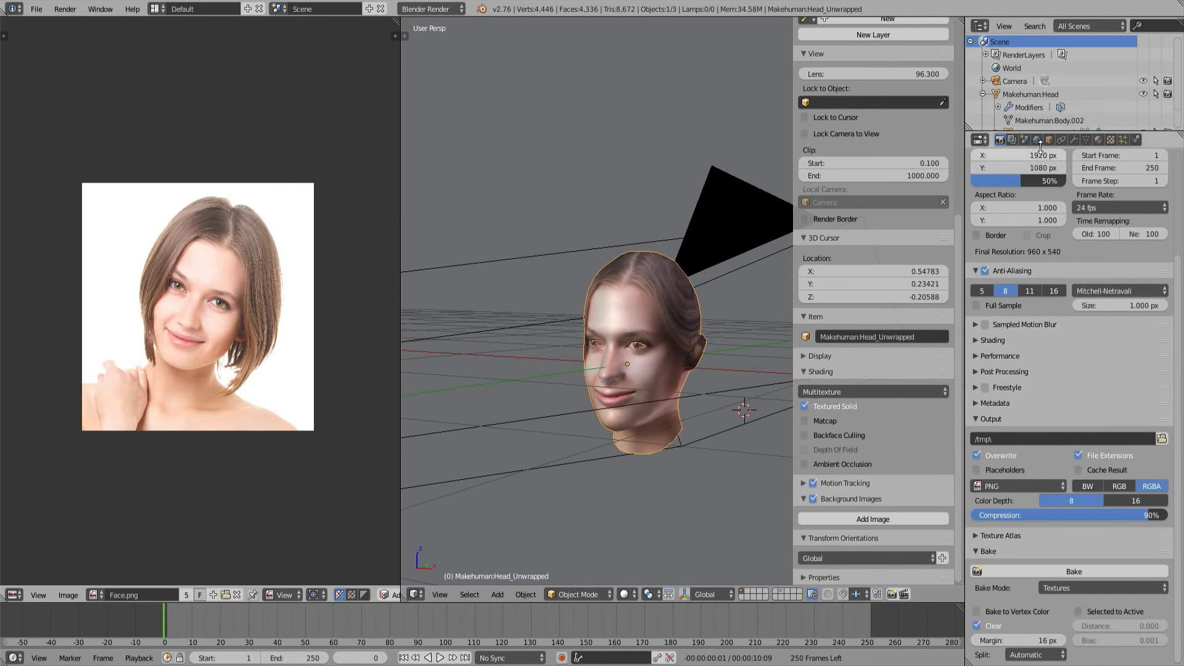
# Make the Bake UV map active and bake the head's textures to it
pyautogui.click(1085, 140)
pyautogui.click(1014, 444)
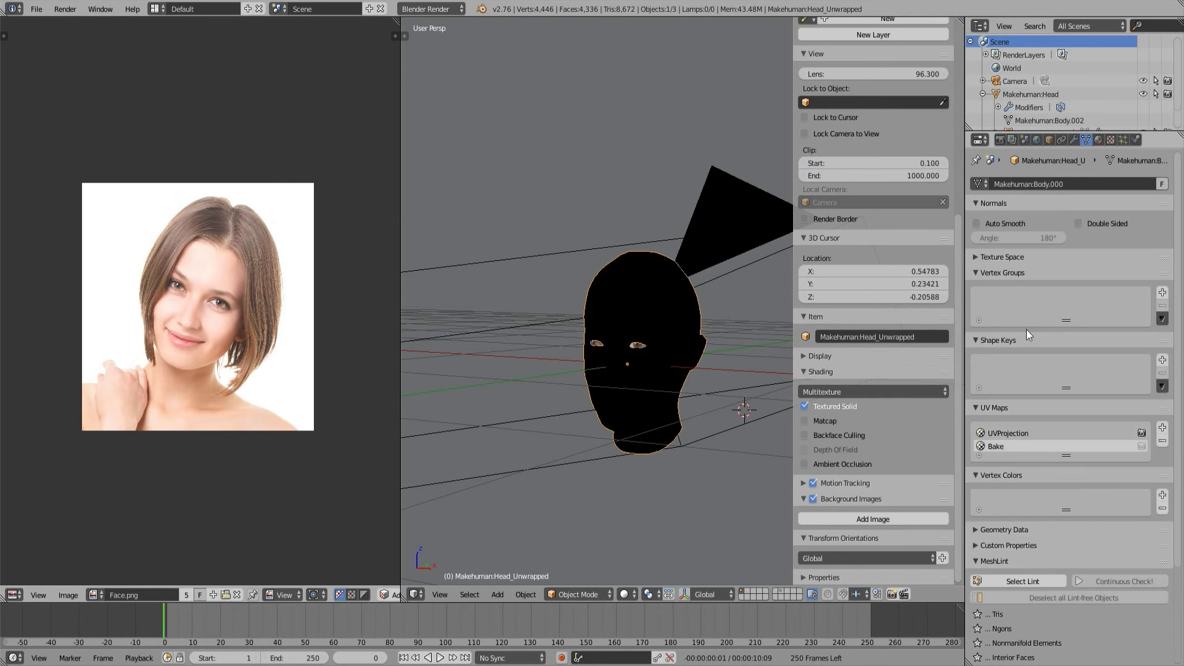
pyautogui.click(1000, 140)
pyautogui.click(1088, 571)
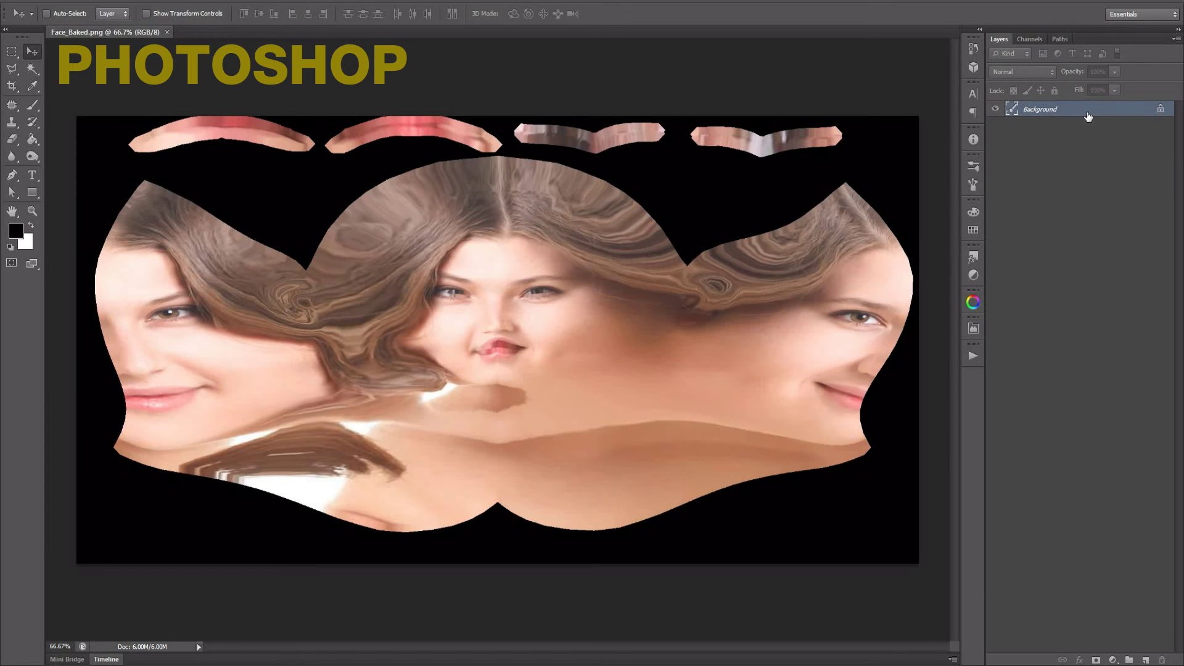
# In Photoshop, convert the Background of Face_Baked.png into a regular layer and duplicate it
pyautogui.doubleClick(1088, 116)
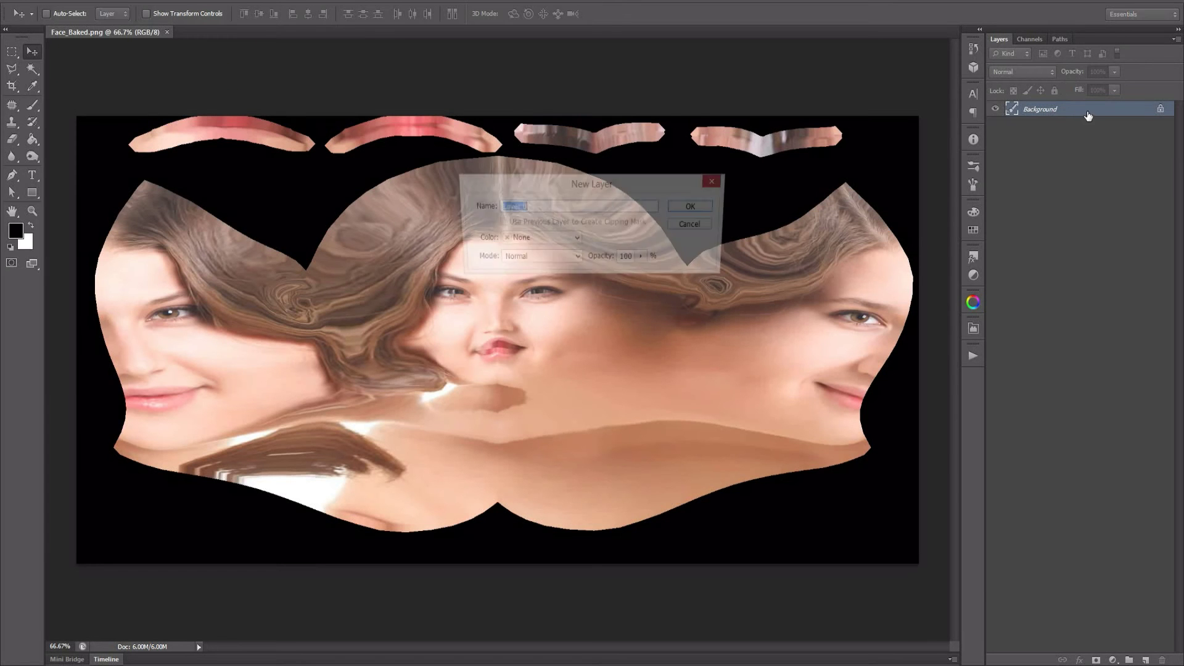
pyautogui.press('Return')
pyautogui.hotkey('ctrl', 'j')
# Flip Layer 0 copy horizontally
pyautogui.click(56, 1)
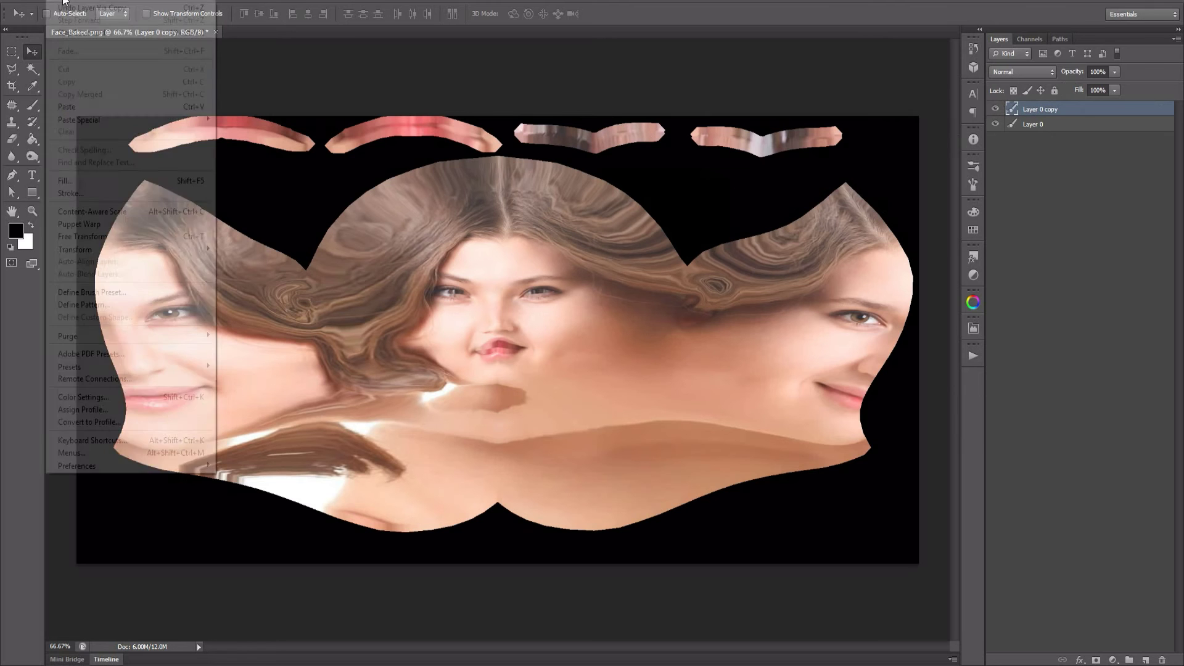
pyautogui.moveTo(296, 246)
pyautogui.click(259, 388)
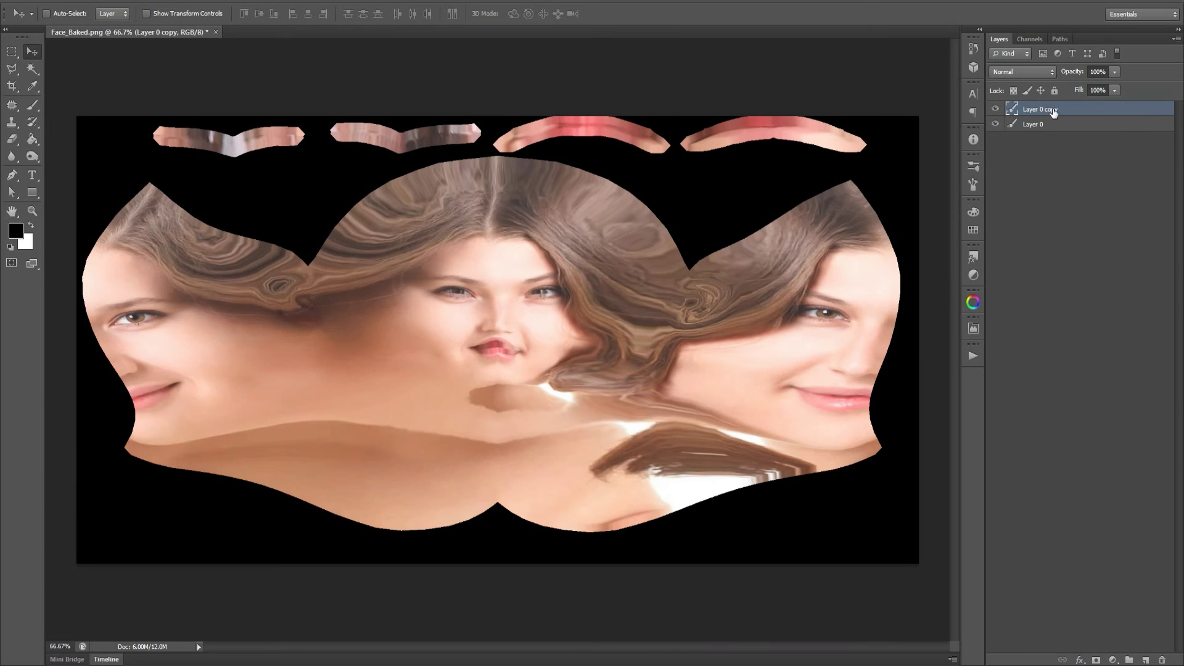
# Select the full-width strip with the small mouth and eye pieces on Layer 0 copy and delete it
pyautogui.click(13, 52)
pyautogui.moveTo(77, 116); pyautogui.dragTo(614, 143)
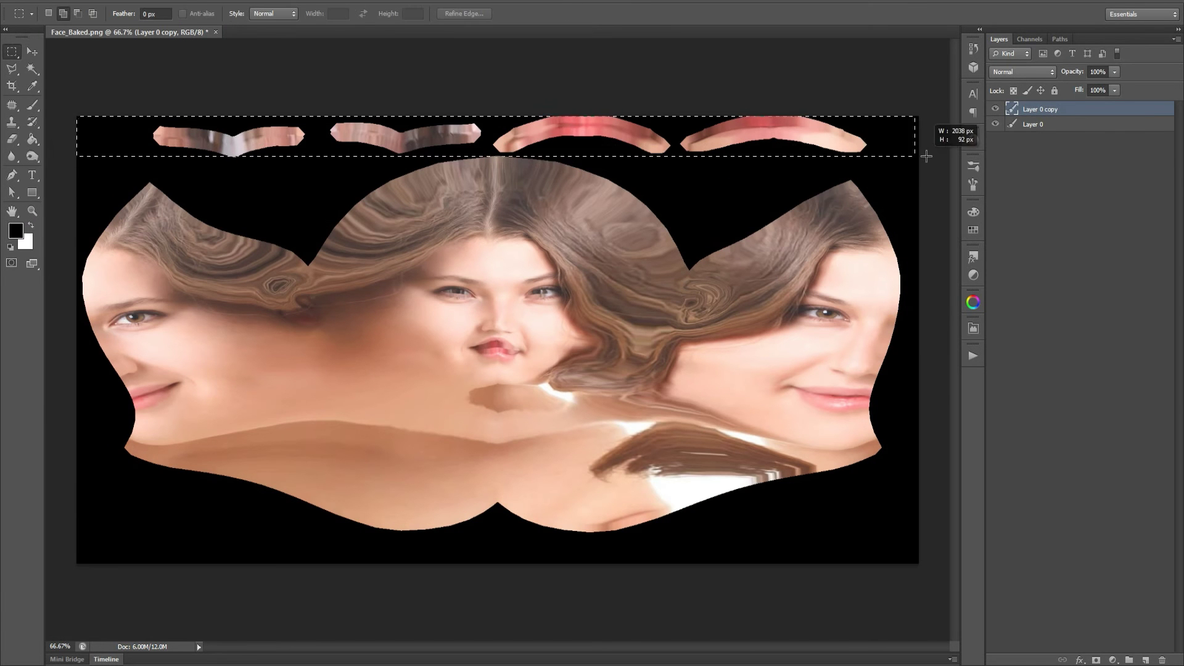
pyautogui.moveTo(927, 156); pyautogui.dragTo(927, 157)
pyautogui.press('Delete')
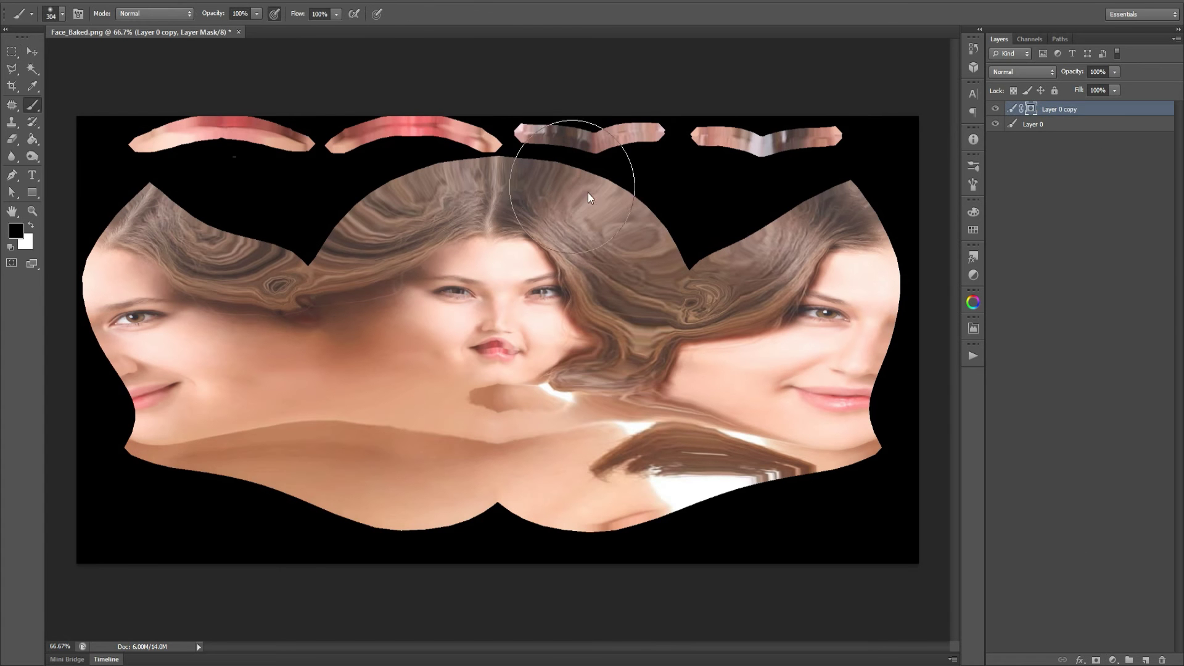
# Paint black on Layer 0 copy's mask with varying brush sizes to hide the copy's right half
pyautogui.moveTo(589, 197)
pyautogui.mouseDown()
pyautogui.moveTo(579, 381)
pyautogui.moveTo(549, 321)
pyautogui.mouseUp()
pyautogui.keyDown('alt'); pyautogui.moveTo(568, 312); pyautogui.dragTo(548, 312, button='right'); pyautogui.keyUp('alt')
pyautogui.moveTo(536, 321)
pyautogui.mouseDown()
pyautogui.moveTo(537, 481)
pyautogui.moveTo(558, 475)
pyautogui.mouseUp()
pyautogui.moveTo(592, 422)
pyautogui.keyDown('alt'); pyautogui.mouseDown(button='right')
pyautogui.moveTo(682, 469)
pyautogui.moveTo(644, 611)
pyautogui.mouseUp(button='right'); pyautogui.keyUp('alt')
pyautogui.moveTo(653, 444)
pyautogui.mouseDown()
pyautogui.moveTo(766, 200)
pyautogui.moveTo(672, 262)
pyautogui.moveTo(608, 222)
pyautogui.mouseUp()
pyautogui.moveTo(643, 280)
pyautogui.keyDown('alt'); pyautogui.mouseDown(button='right')
pyautogui.moveTo(635, 247)
pyautogui.moveTo(555, 240)
pyautogui.mouseUp(button='right'); pyautogui.keyUp('alt')
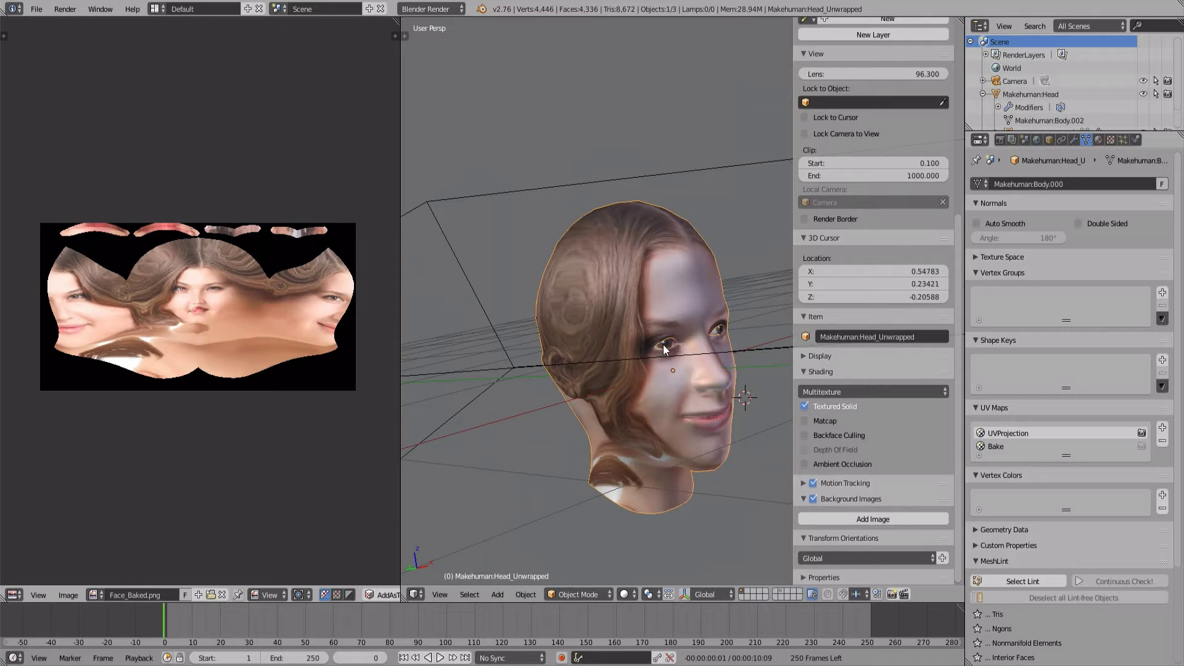
# Back in Blender, display Face_Mirrored.png in the image editor and remove the UVProjection UV map from the head
pyautogui.click(93, 594)
pyautogui.click(123, 475)
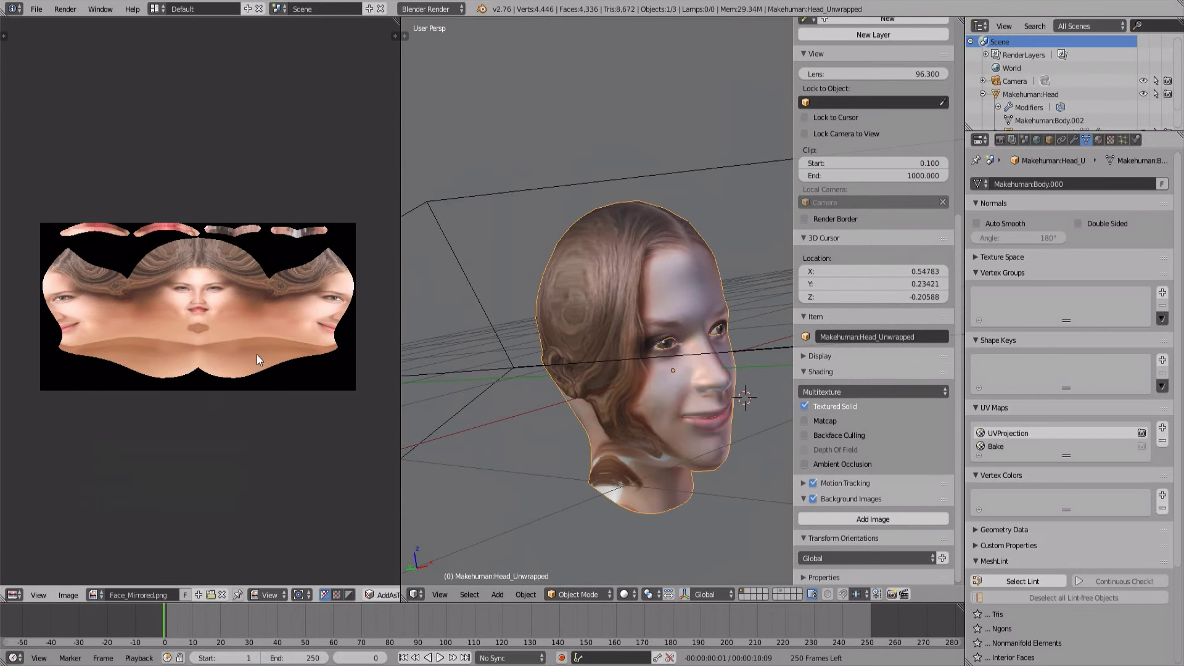
pyautogui.click(1162, 441)
# In Edit Mode, assign Face_Mirrored.png to the head's unwrapped faces, and return to Object Mode
pyautogui.press('Tab')
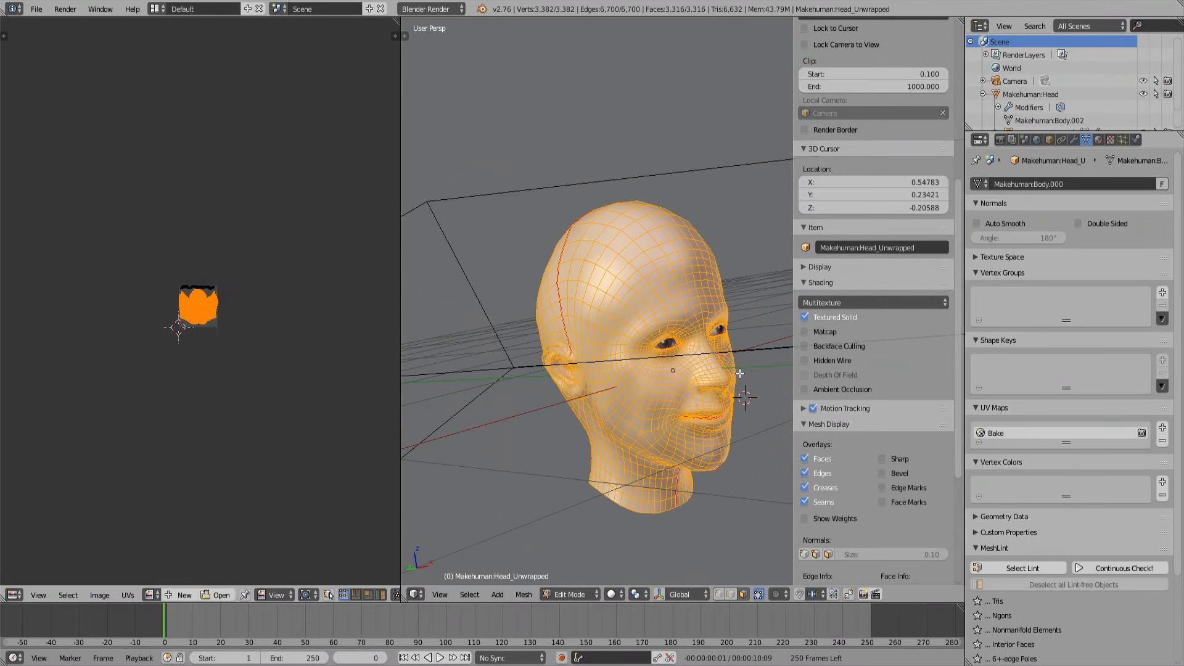
pyautogui.scroll(5, 214, 330)
pyautogui.click(150, 595)
pyautogui.click(190, 488)
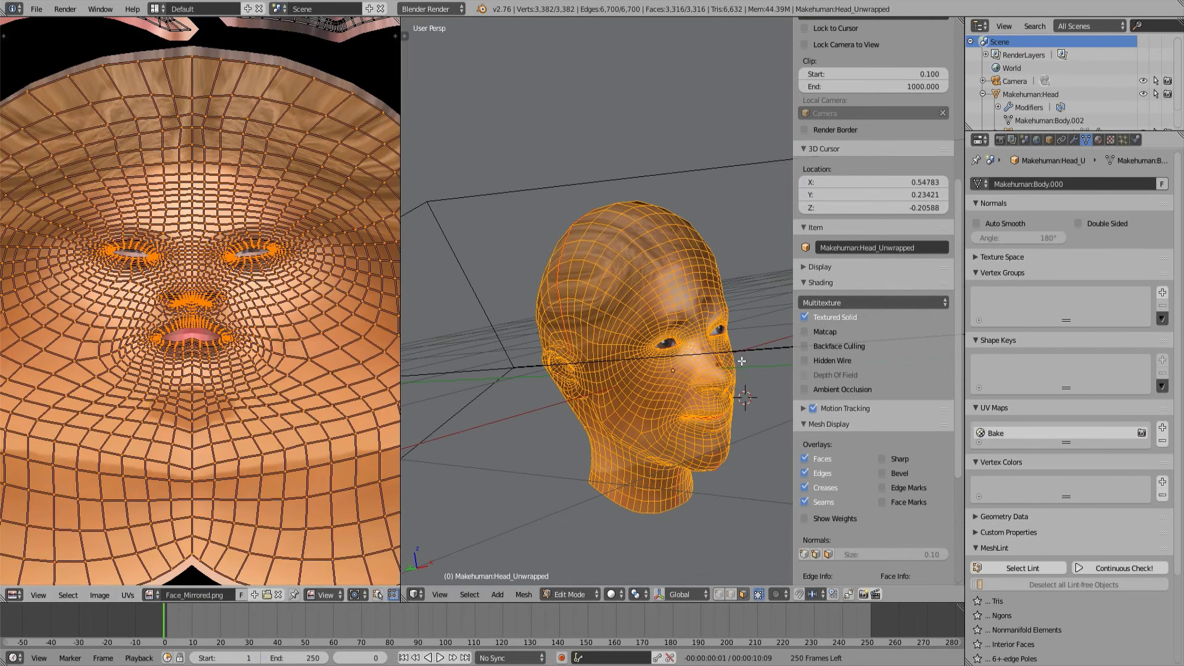
pyautogui.press('Tab')
pyautogui.moveTo(492, 360); pyautogui.dragTo(648, 342, button='middle')
# Remove the UVProject modifier from Makehuman:Head_Unwrapped
pyautogui.click(1075, 141)
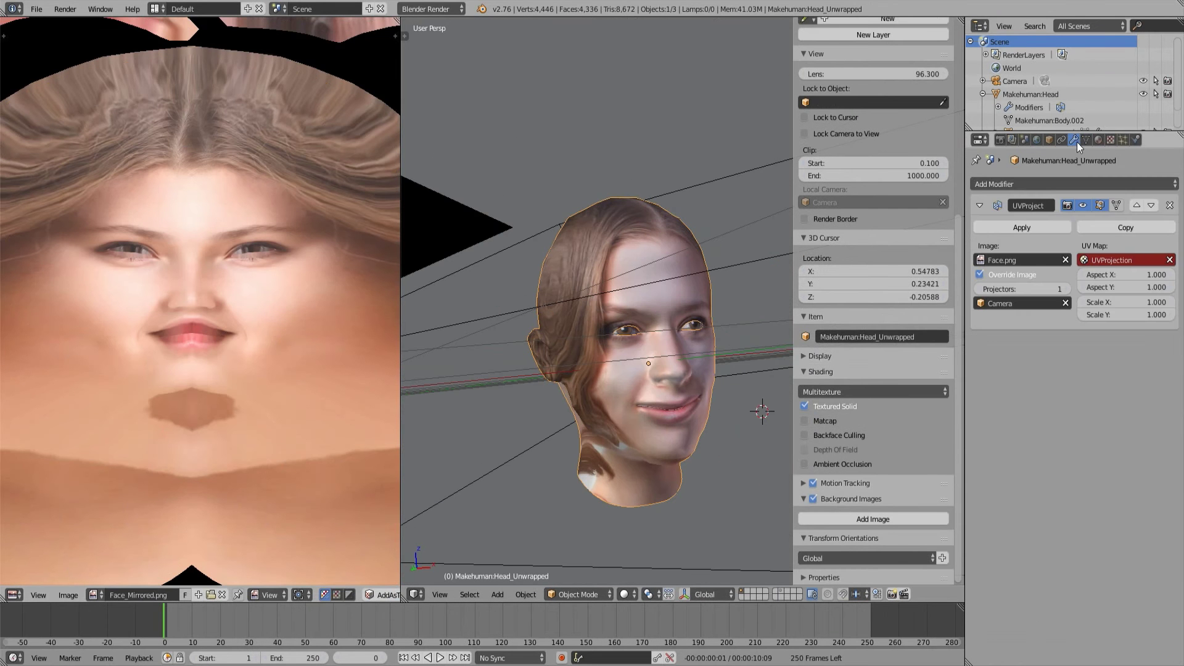
pyautogui.click(1163, 205)
pyautogui.moveTo(716, 369); pyautogui.dragTo(648, 320, button='middle')
pyautogui.scroll(-2, 315, 342)
pyautogui.scroll(-2, 316, 341)
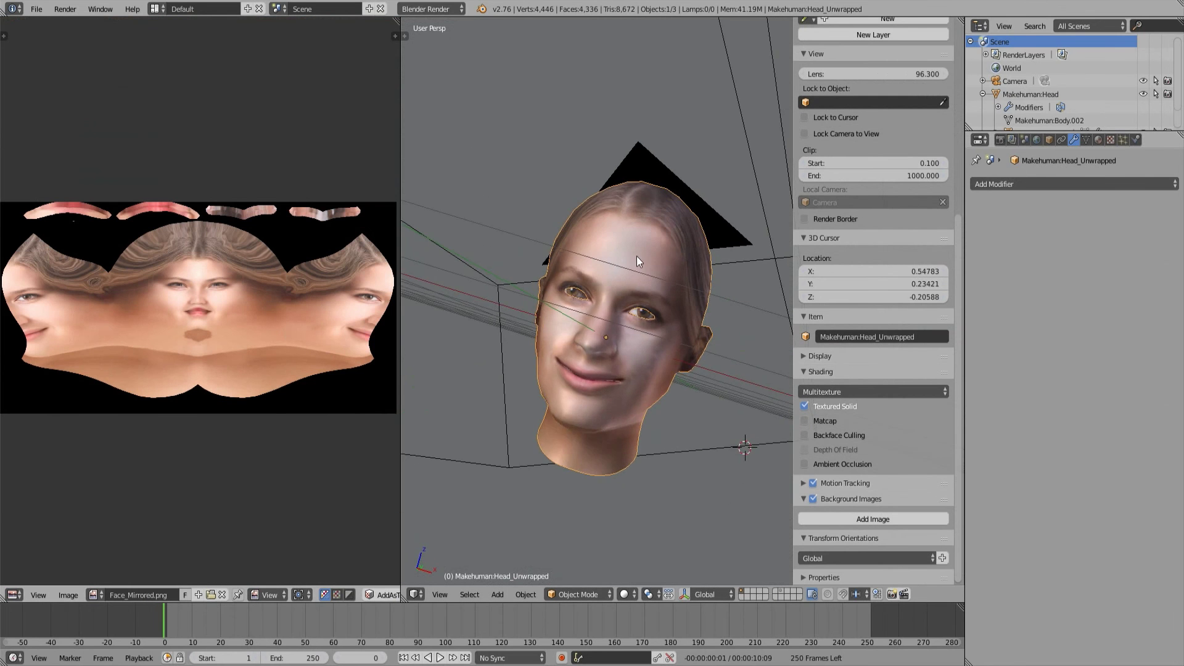
# Switch the head to Texture Paint mode and choose Face_Mirrored.png as the canvas image
pyautogui.moveTo(636, 257); pyautogui.dragTo(680, 263, button='middle')
pyautogui.press('t')
pyautogui.press('n')
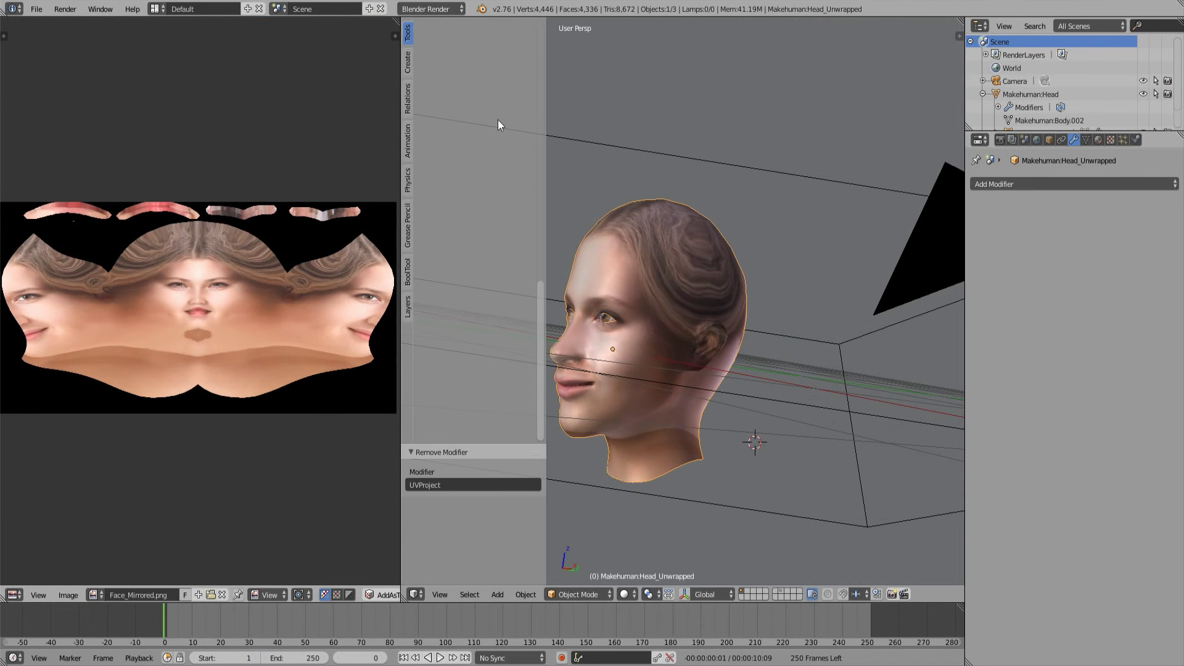
pyautogui.press('Tab')
pyautogui.click(661, 346)
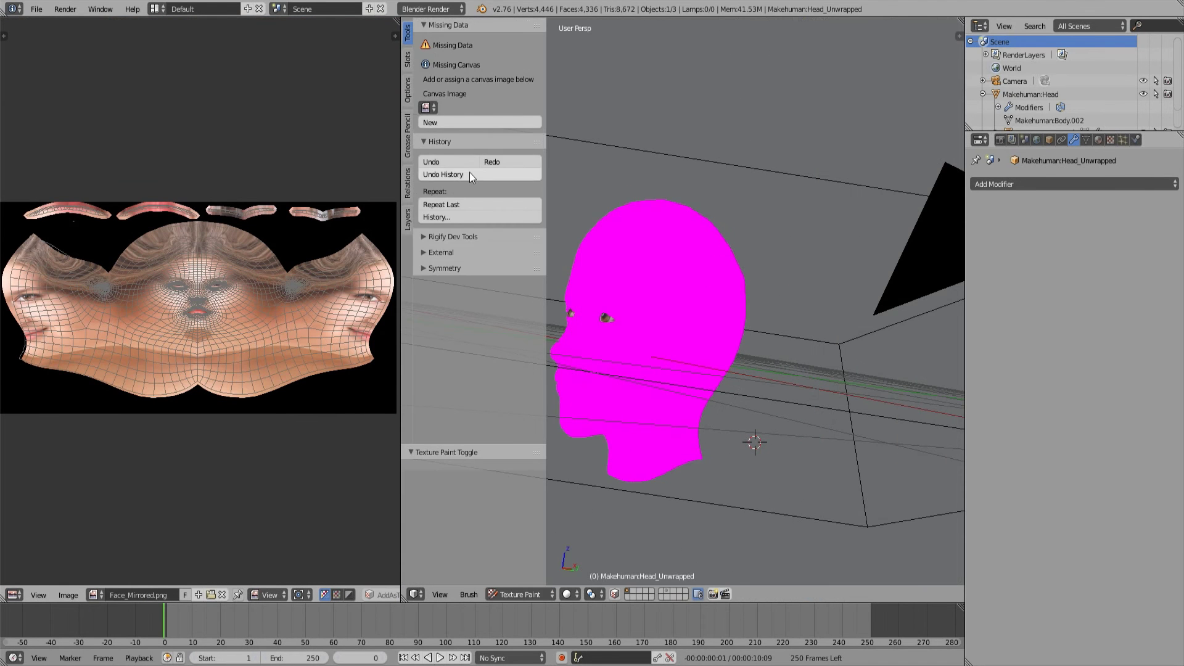
pyautogui.click(428, 108)
pyautogui.click(482, 156)
# Turn on X symmetry, resize the brush, and place the 3D cursor on the hair above the ear as clone source
pyautogui.moveTo(681, 320)
pyautogui.mouseDown(button='middle')
pyautogui.moveTo(817, 326)
pyautogui.moveTo(740, 294)
pyautogui.mouseUp(button='middle')
pyautogui.scroll(-10, 465, 259)
pyautogui.scroll(-10, 466, 333)
pyautogui.scroll(-1, 475, 415)
pyautogui.click(438, 431)
pyautogui.press('f')
pyautogui.click(718, 301)
pyautogui.click(740, 294)
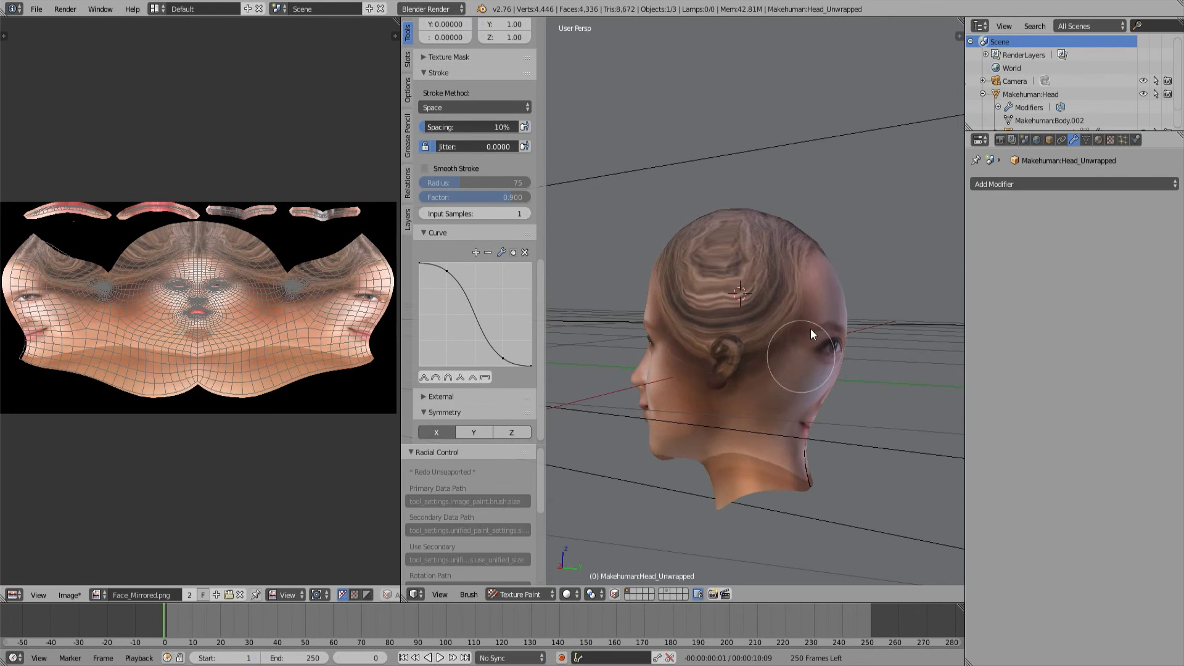
# Adjust the brush strength and clone hair over the duplicate face on the back of the head
pyautogui.moveTo(810, 328); pyautogui.dragTo(671, 346, button='middle')
pyautogui.hotkey('shift', 'f')
pyautogui.click(717, 312)
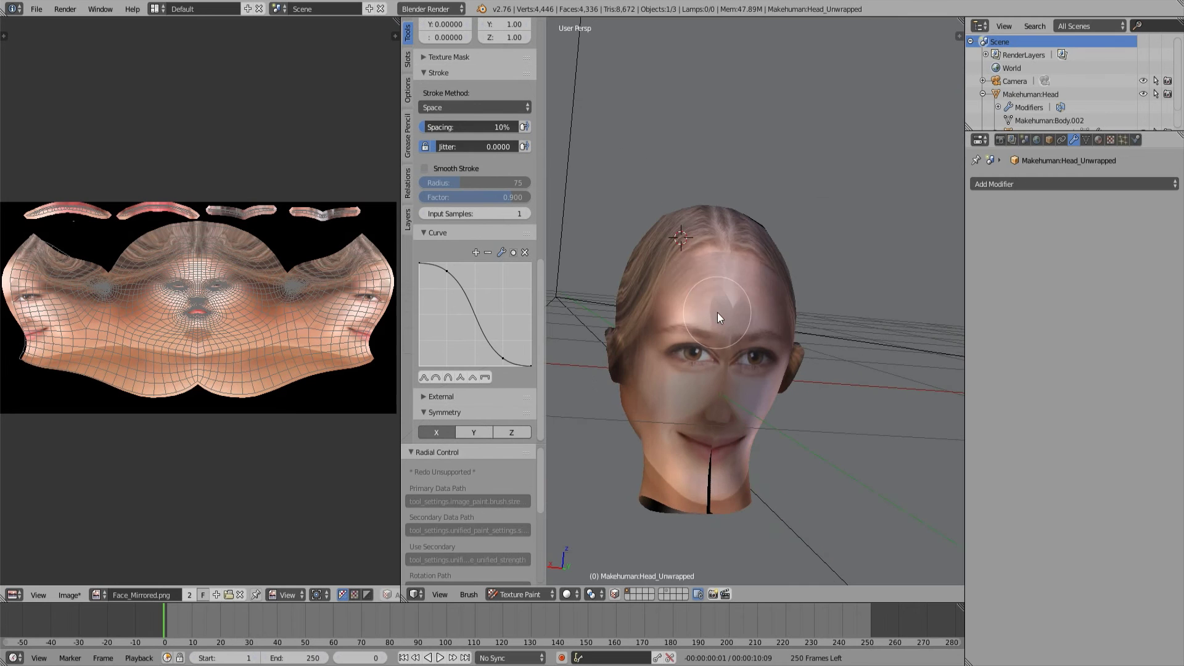
pyautogui.moveTo(717, 313); pyautogui.dragTo(715, 311)
pyautogui.moveTo(702, 488); pyautogui.dragTo(761, 322, button='middle')
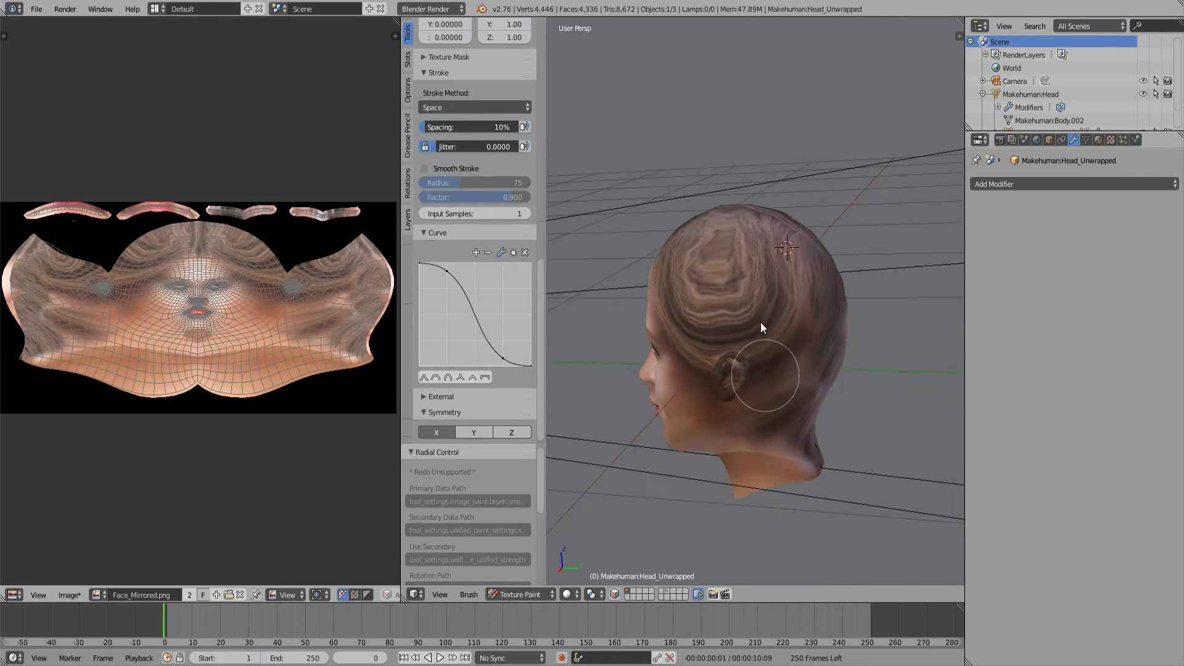
# Adjust the brush strength and clone skin from the cheek over the ear and the area around it
pyautogui.moveTo(782, 265); pyautogui.dragTo(723, 397, button='middle')
pyautogui.scroll(4, 767, 424)
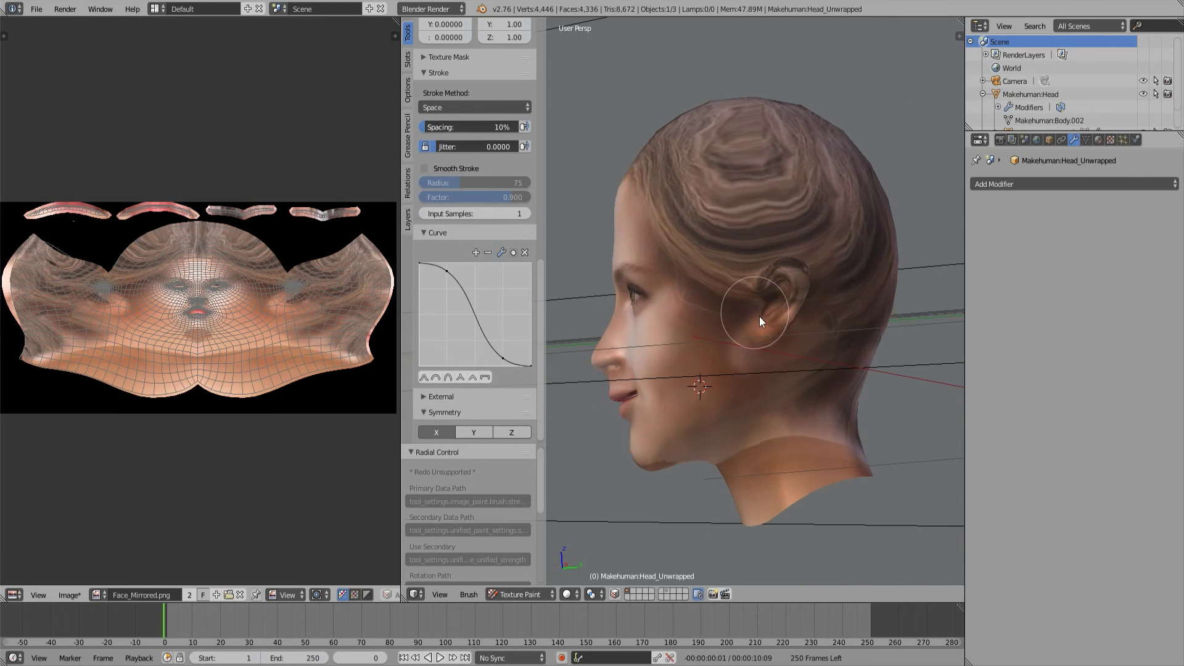
pyautogui.hotkey('shift', 'f')
pyautogui.click(739, 380)
pyautogui.moveTo(734, 355); pyautogui.dragTo(736, 334)
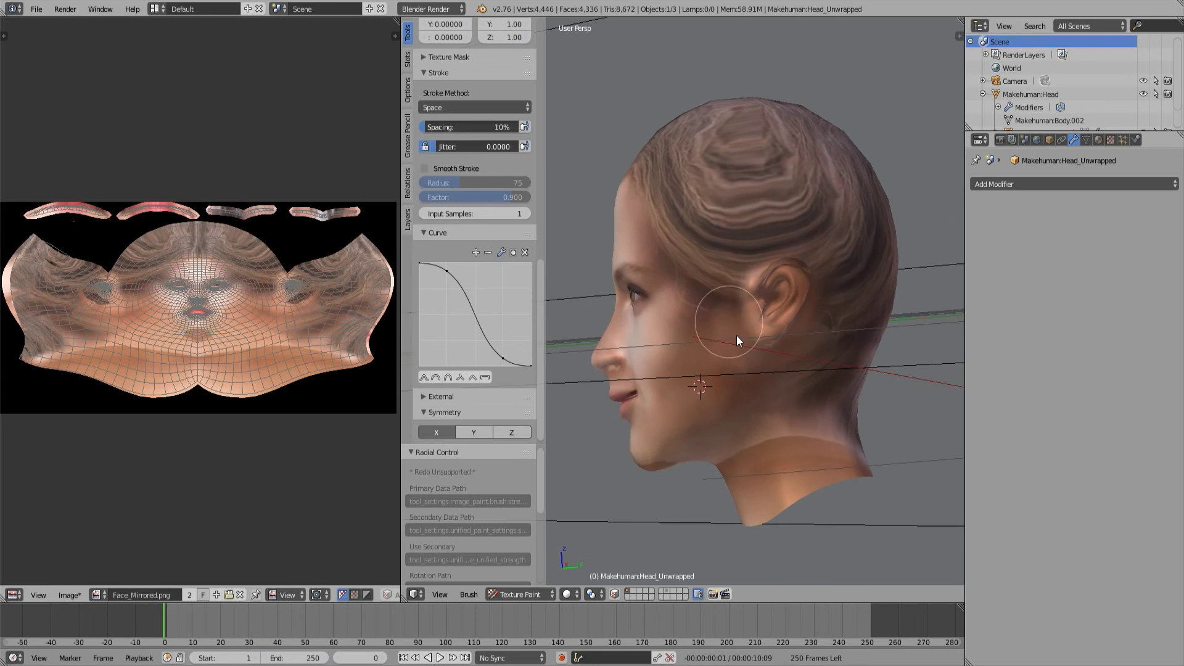
# Clone skin below the jaw and over the neck to blend the dark edge between them
pyautogui.moveTo(737, 335)
pyautogui.mouseDown(button='middle')
pyautogui.moveTo(741, 271)
pyautogui.moveTo(762, 279)
pyautogui.mouseUp(button='middle')
pyautogui.scroll(4, 742, 271)
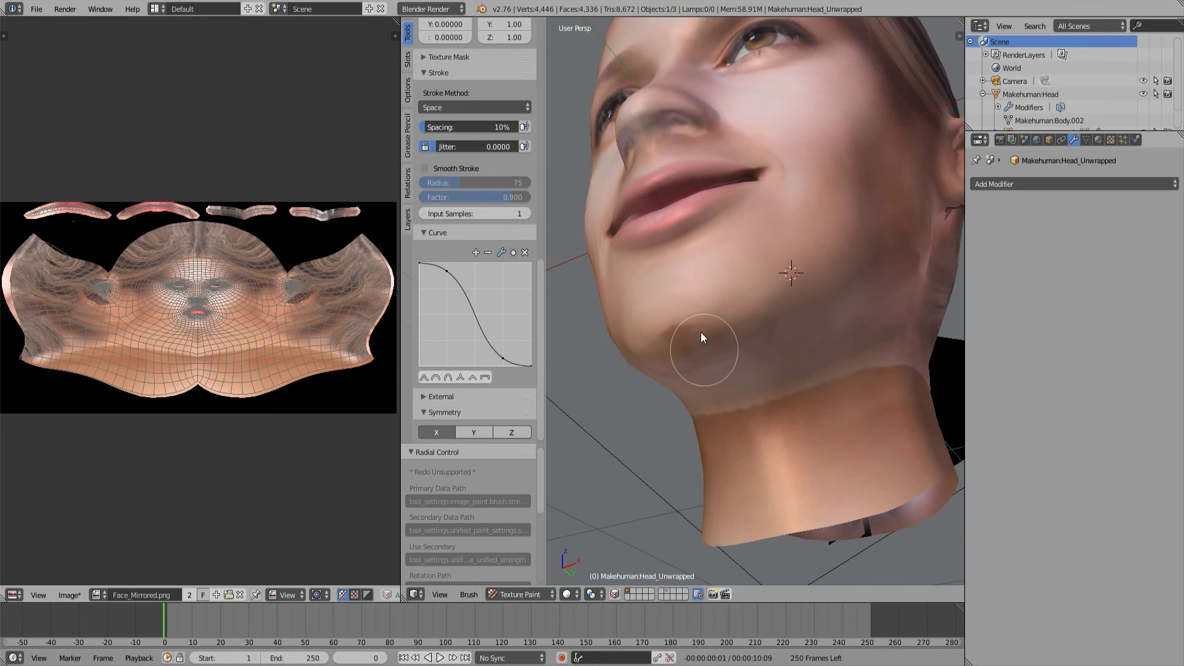
pyautogui.moveTo(701, 337); pyautogui.dragTo(757, 208, button='middle')
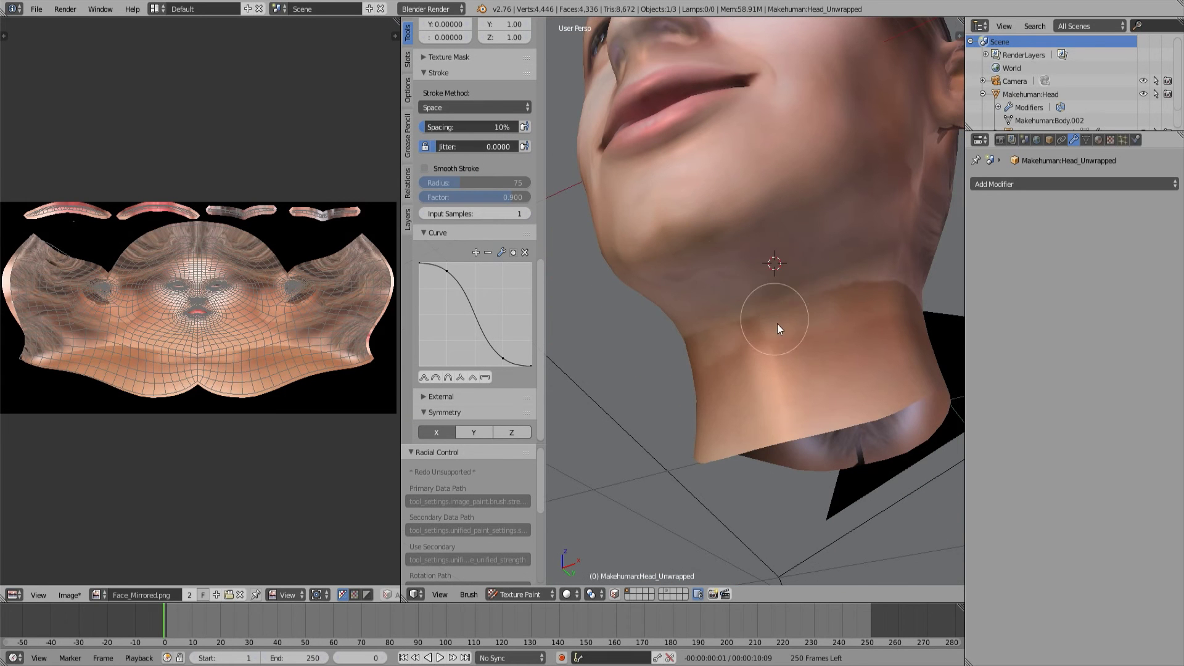
pyautogui.moveTo(777, 323); pyautogui.dragTo(787, 312)
pyautogui.moveTo(786, 333); pyautogui.dragTo(716, 291, button='middle')
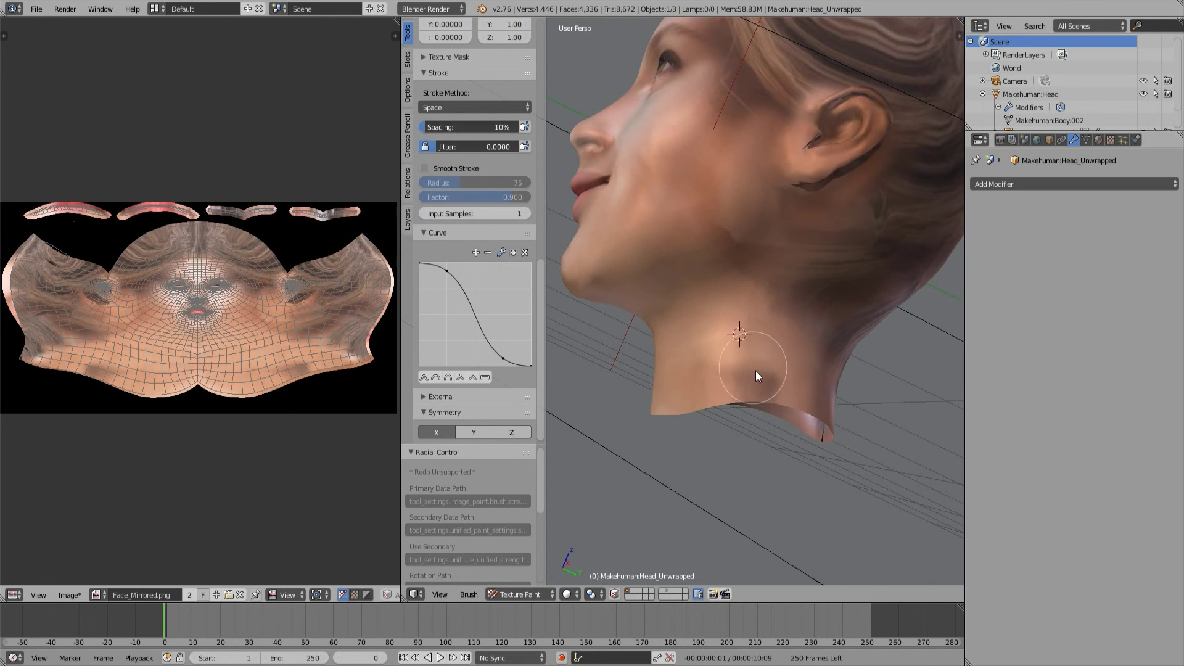
# Return the painted head to Object Mode and deselect it to check the texture from several angles
pyautogui.moveTo(756, 371); pyautogui.dragTo(746, 306, button='middle')
pyautogui.press('Tab')
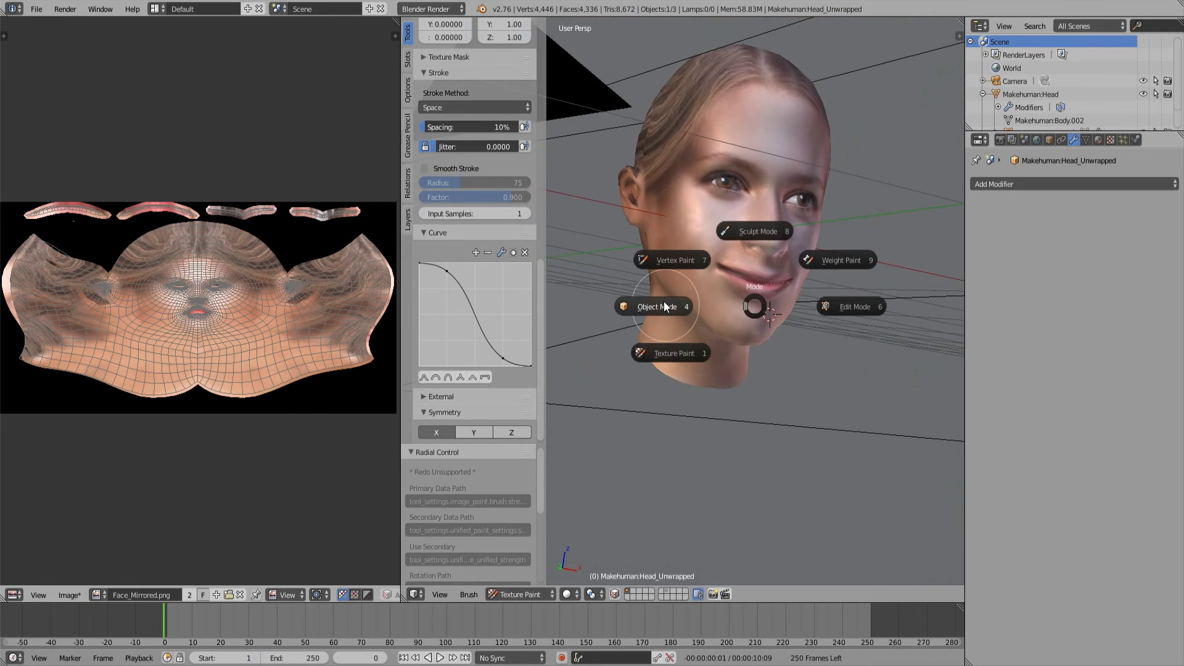
pyautogui.click(664, 301)
pyautogui.moveTo(663, 301); pyautogui.dragTo(763, 272, button='middle')
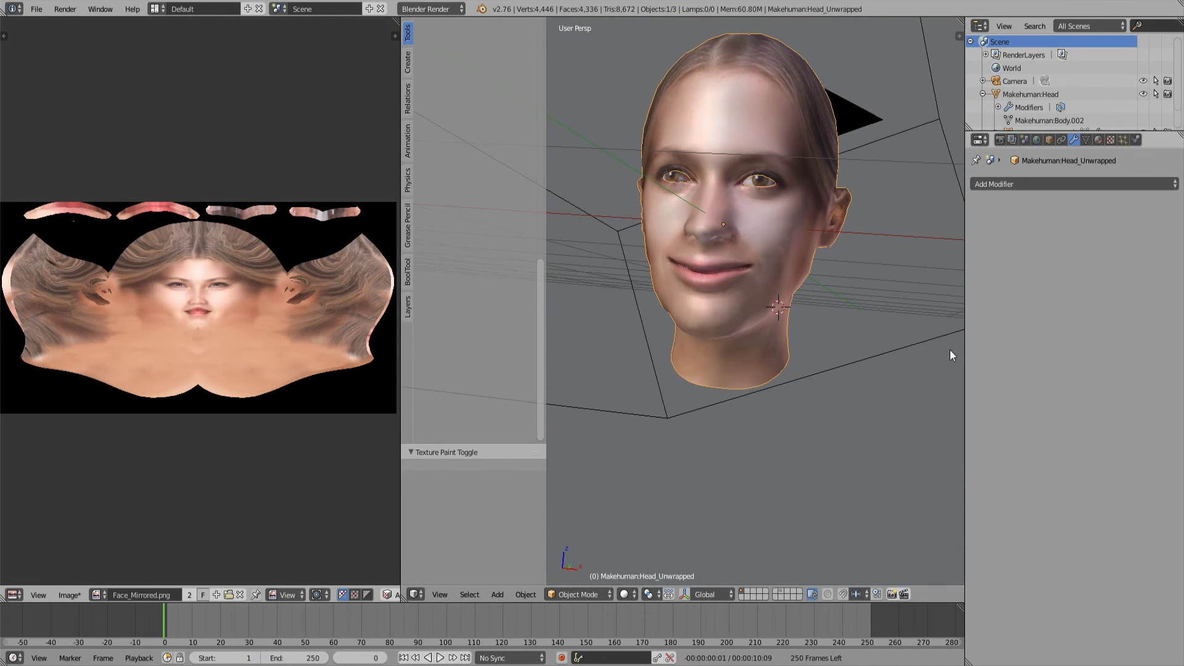
pyautogui.press('a')
pyautogui.moveTo(919, 355); pyautogui.dragTo(828, 349, button='middle')
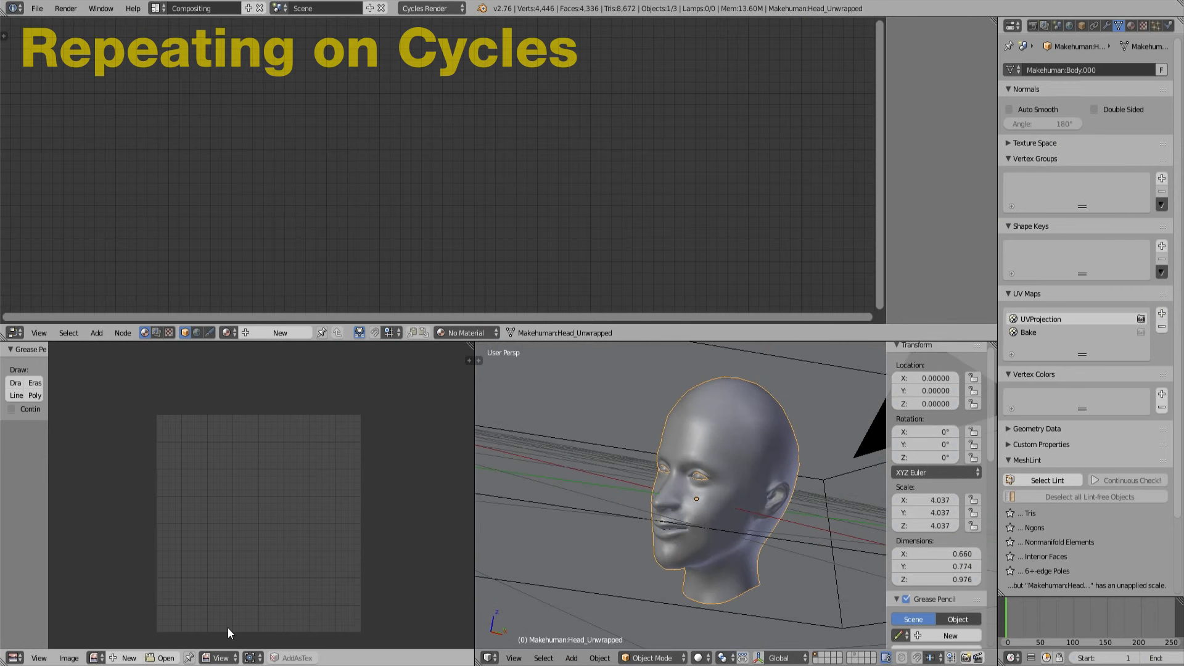
# In the Cycles scene, display Face.png in the image editor and add it as a texture in a head material
pyautogui.click(101, 658)
pyautogui.click(123, 525)
pyautogui.scroll(-5, 338, 534)
pyautogui.click(418, 659)
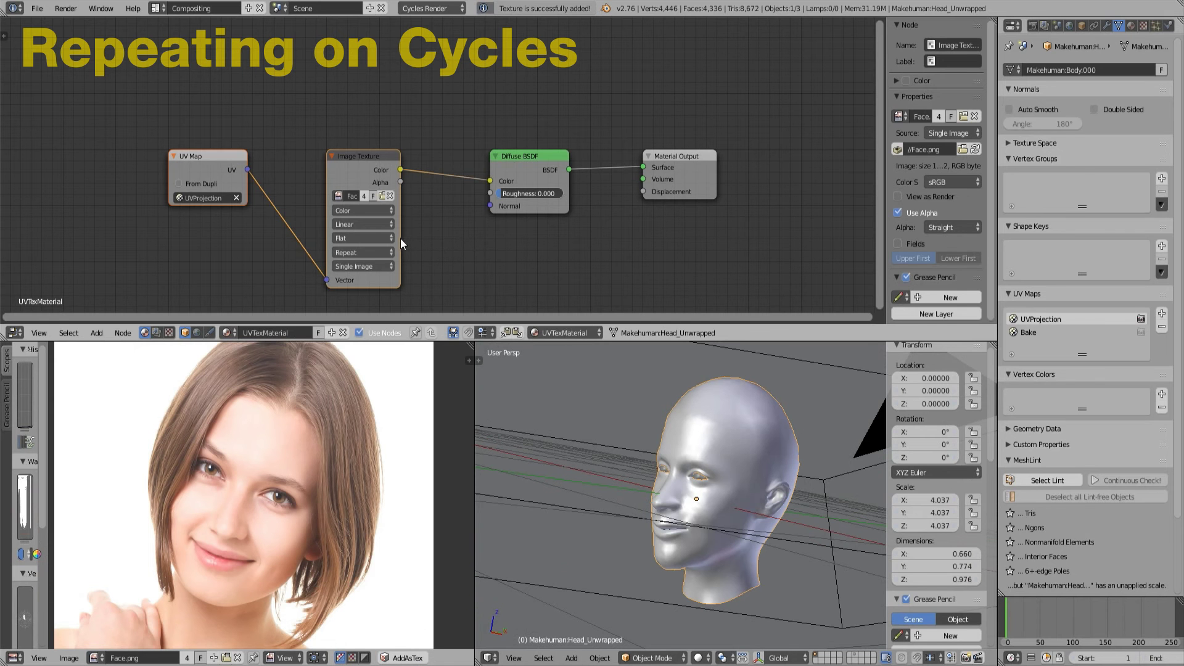
# Widen the Face.png Image Texture node in the head material so its image name is readable
pyautogui.moveTo(395, 206); pyautogui.dragTo(441, 185)
pyautogui.moveTo(441, 185); pyautogui.dragTo(433, 185)
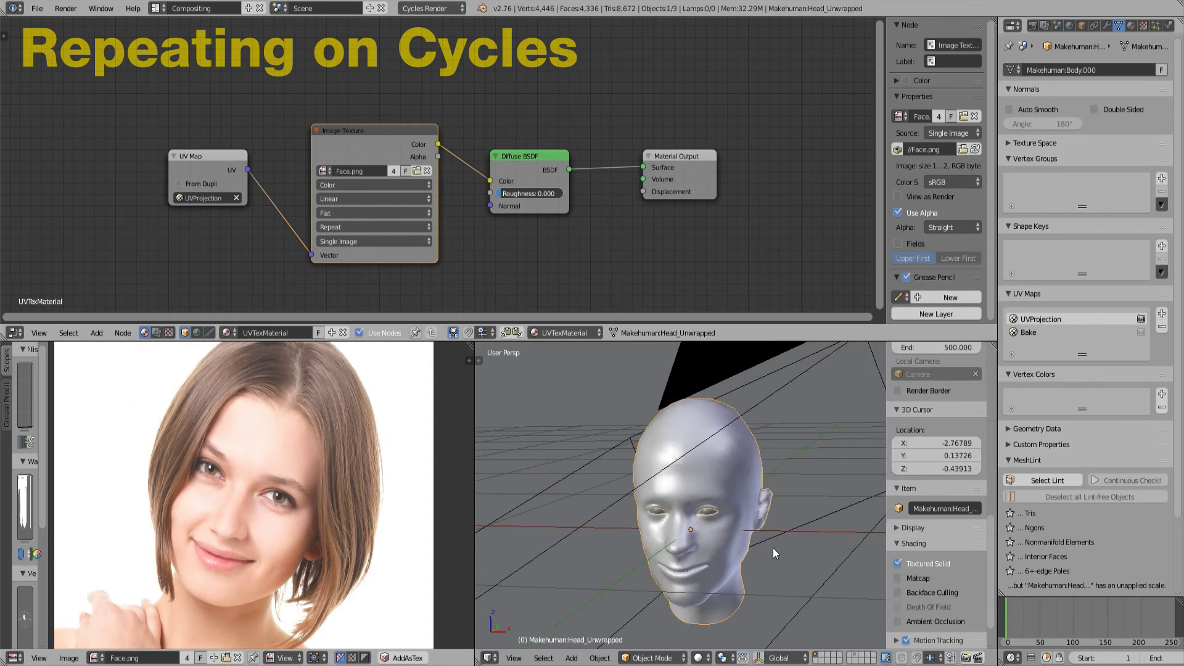
pyautogui.moveTo(773, 547); pyautogui.dragTo(751, 515, button='middle')
# Display the head and eyes with the projected Face.png texture in the 3D view and select the head
pyautogui.press('z')
pyautogui.click(688, 471)
pyautogui.moveTo(689, 472)
pyautogui.mouseDown(button='middle')
pyautogui.moveTo(746, 487)
pyautogui.moveTo(731, 499)
pyautogui.mouseUp(button='middle')
pyautogui.press('z')
pyautogui.click(746, 469)
pyautogui.press('z')
pyautogui.click(677, 460)
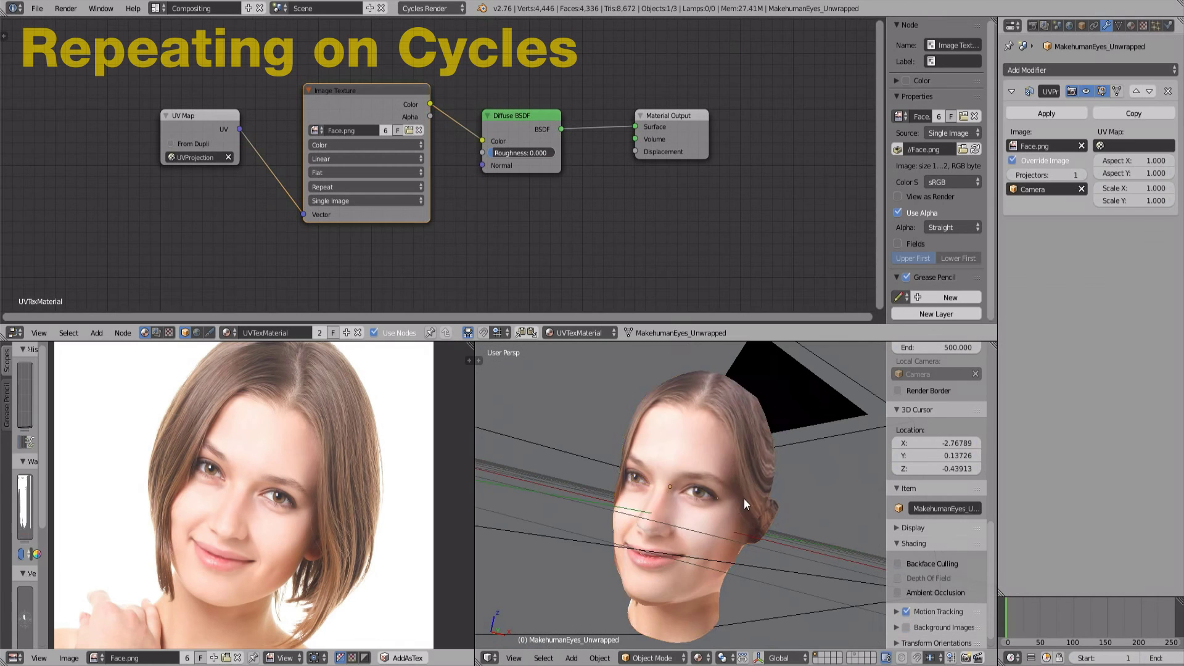
pyautogui.press('Tab')
pyautogui.press('Tab')
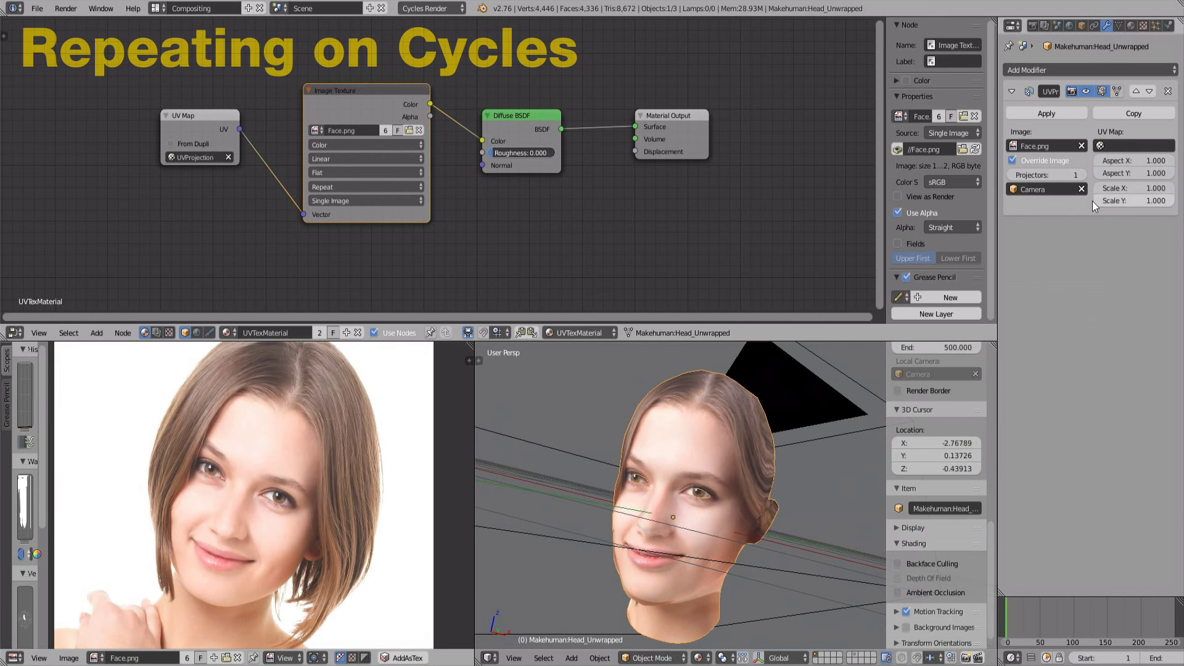
# Make the head's Bake UV map active and create a blank 2048 x 1024 px image named Baked
pyautogui.click(1119, 26)
pyautogui.click(1049, 335)
pyautogui.press('Tab')
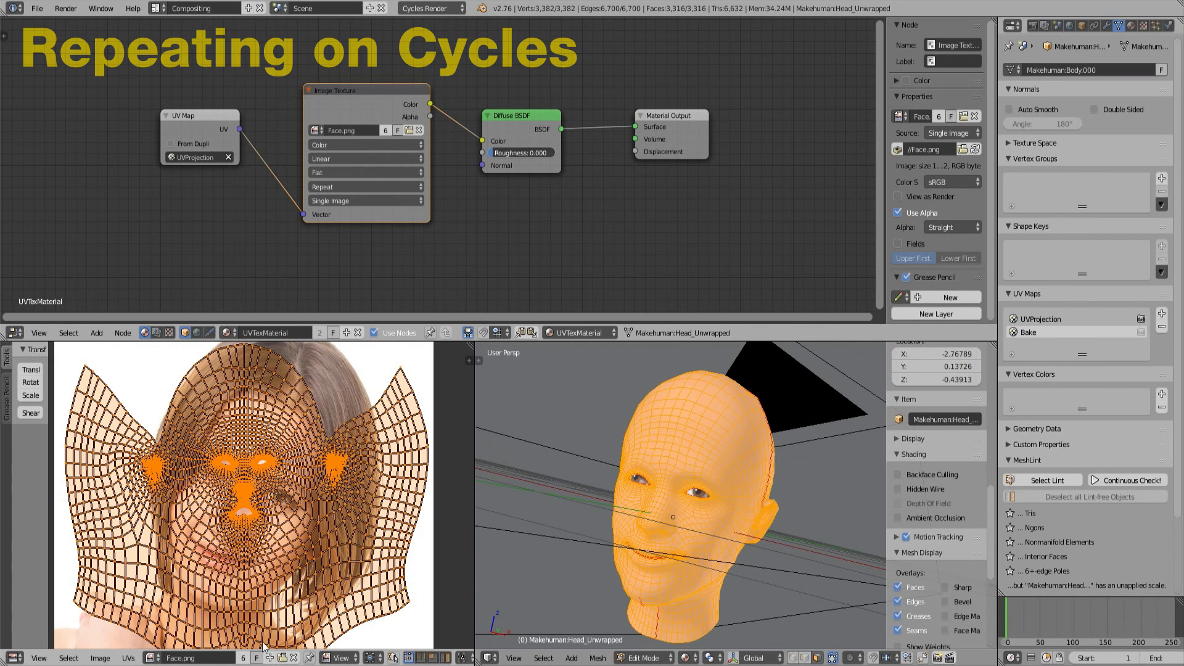
pyautogui.click(269, 658)
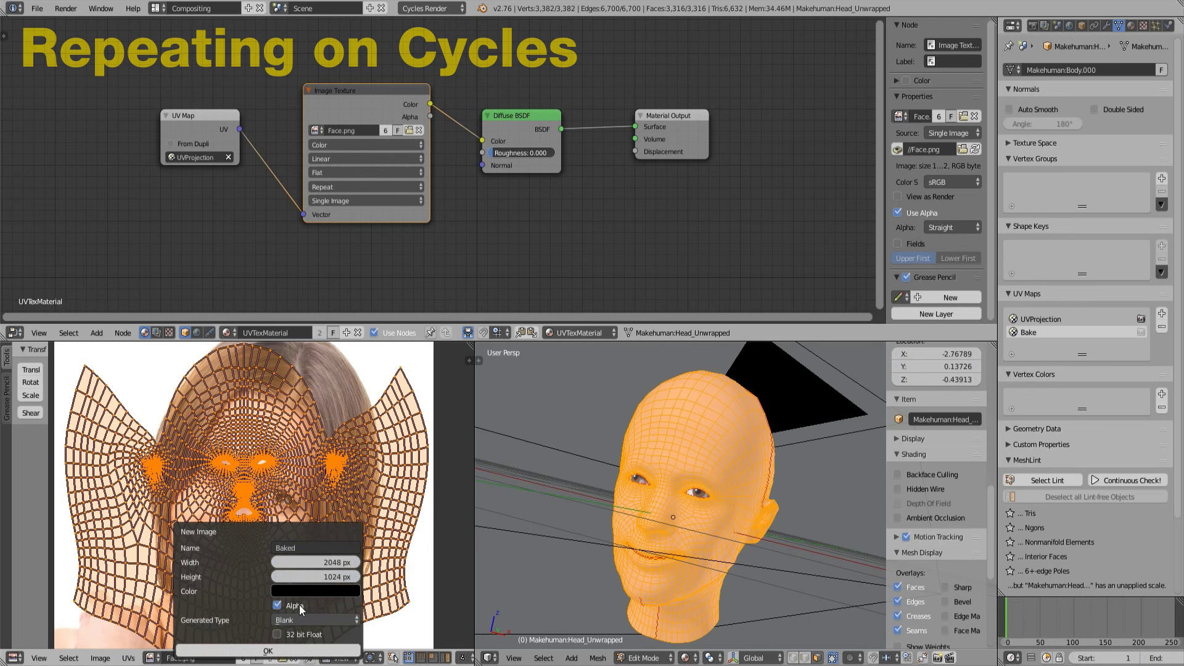
pyautogui.click(303, 650)
pyautogui.press('Home')
pyautogui.press('Tab')
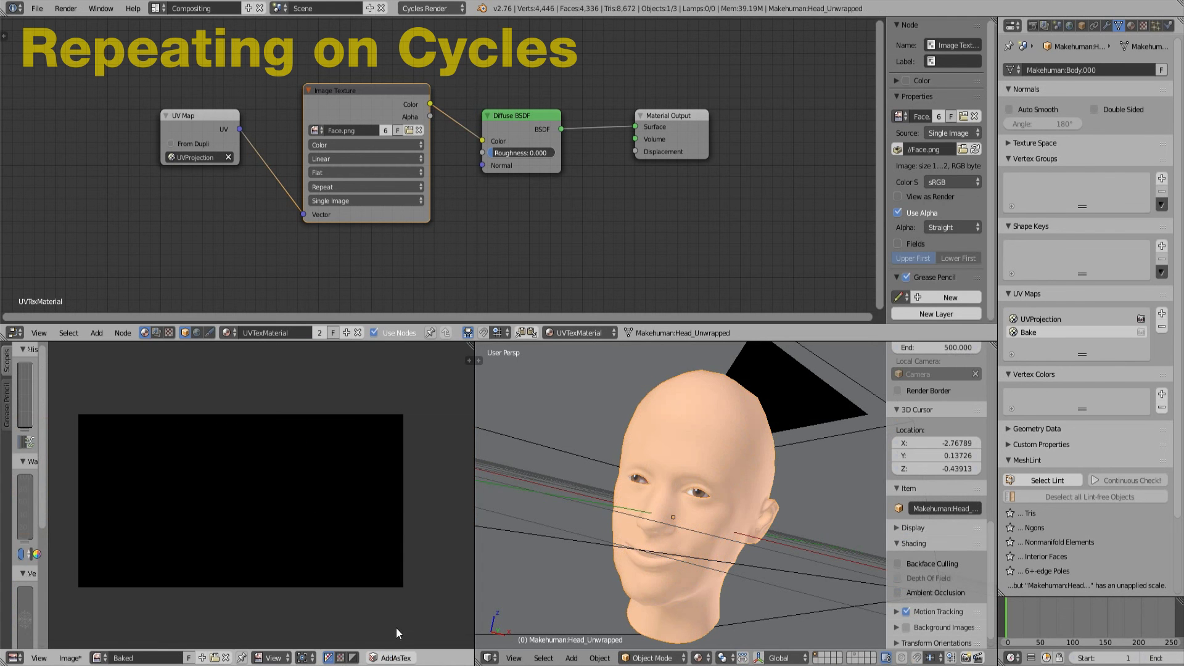
# Add the Baked image as a texture in the head material, removing its UV Map node and widening the Image Texture node
pyautogui.click(399, 658)
pyautogui.press('g')
pyautogui.click(453, 207)
pyautogui.moveTo(453, 208); pyautogui.dragTo(464, 127, button='middle')
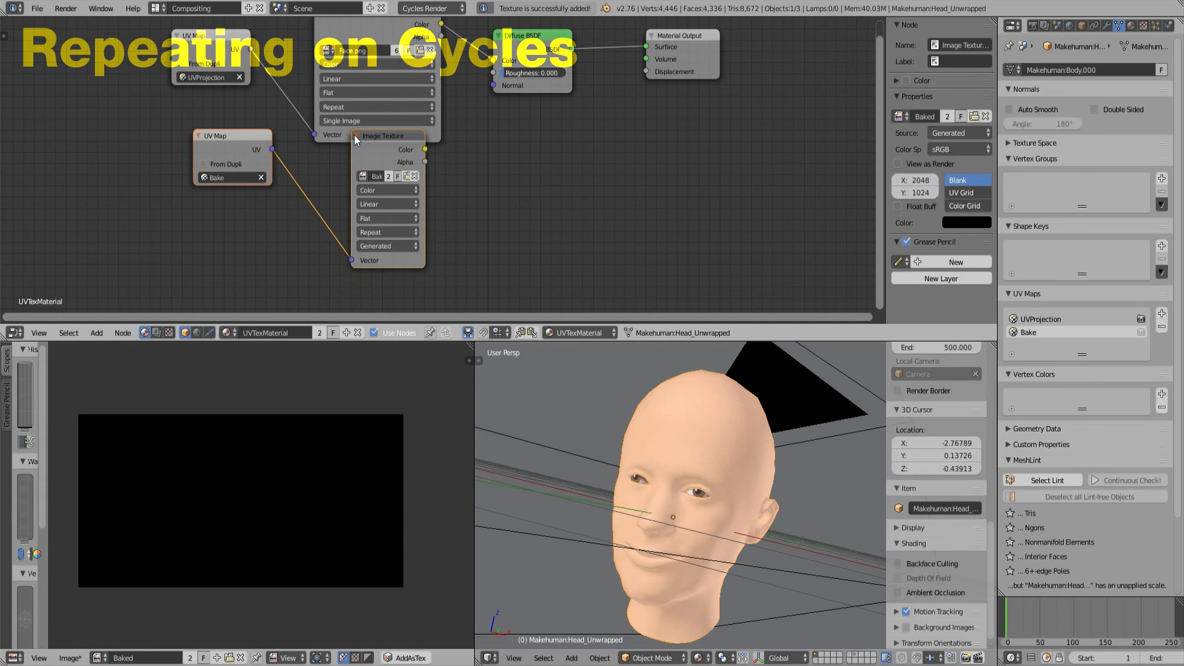
pyautogui.click(246, 136)
pyautogui.moveTo(381, 185)
pyautogui.mouseDown()
pyautogui.moveTo(455, 190)
pyautogui.moveTo(379, 168)
pyautogui.mouseUp()
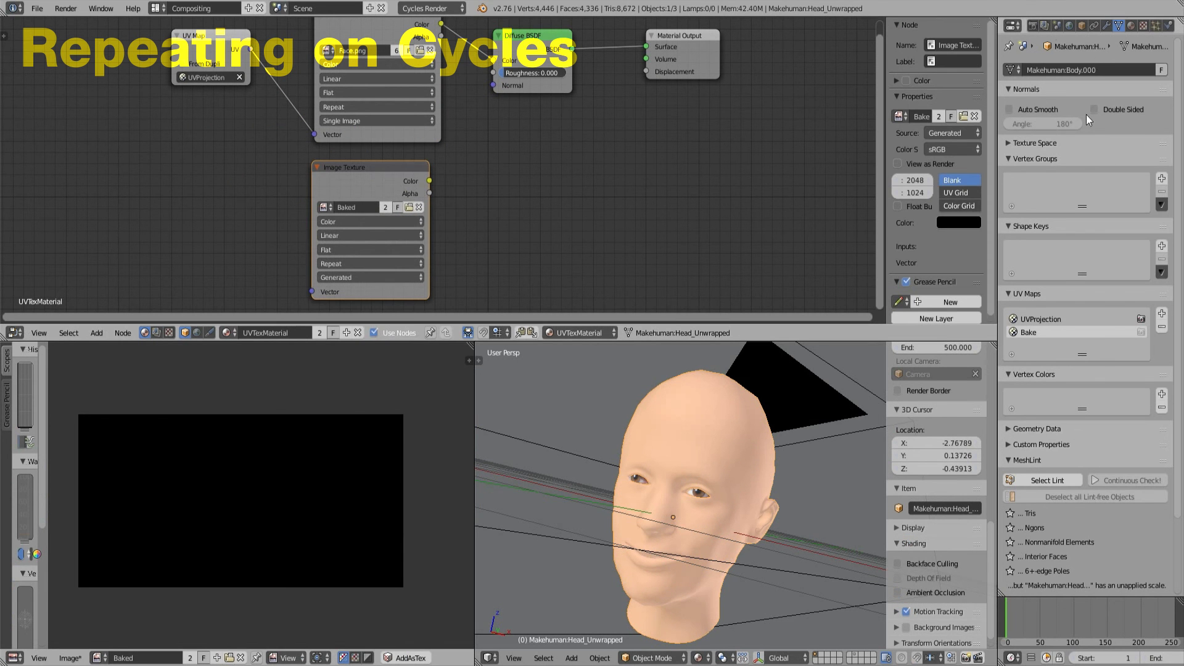
# Try to bake the head's Diffuse Color into the Baked image
pyautogui.click(1033, 26)
pyautogui.scroll(-8, 1076, 506)
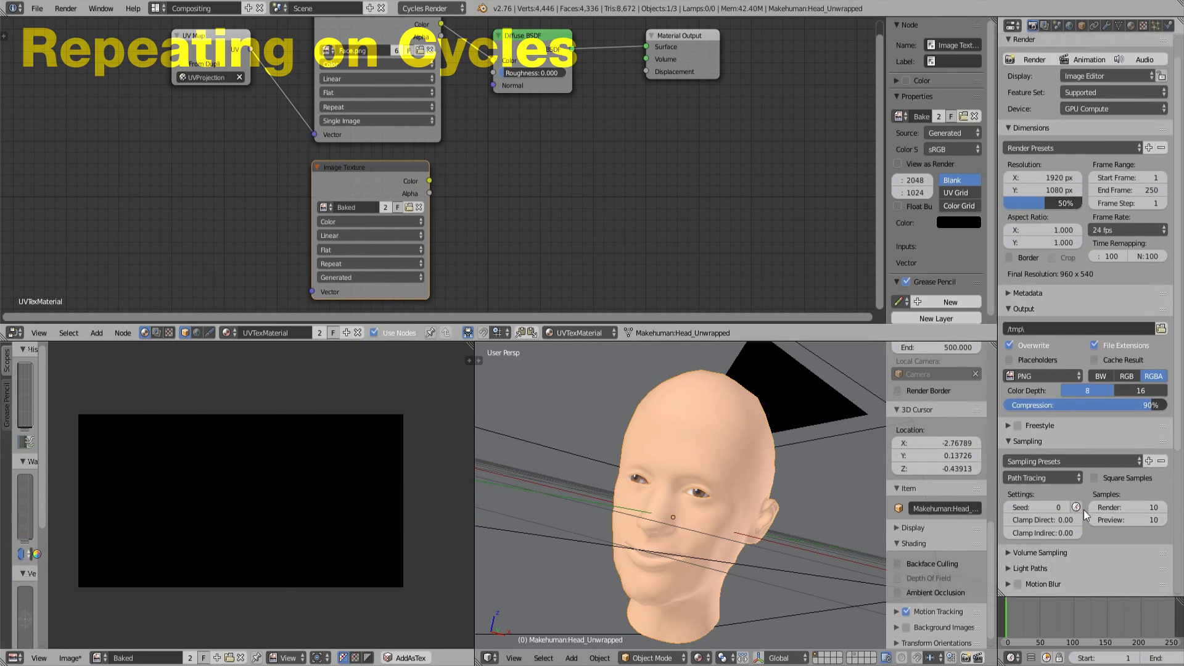
pyautogui.click(1087, 539)
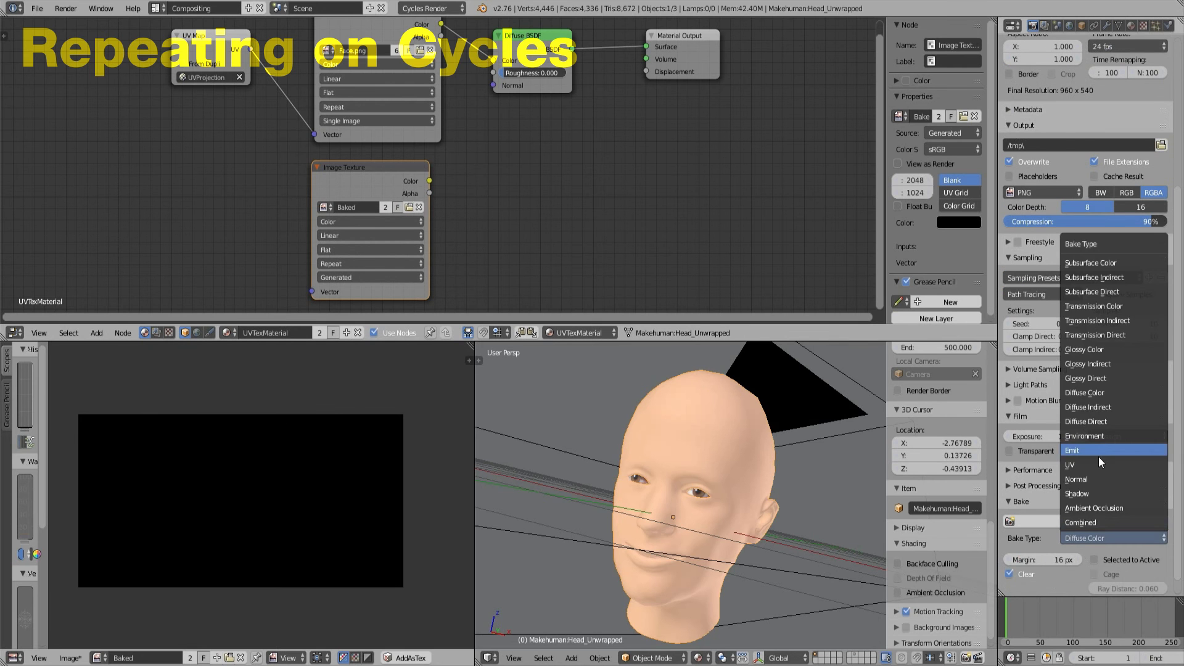
pyautogui.click(1104, 392)
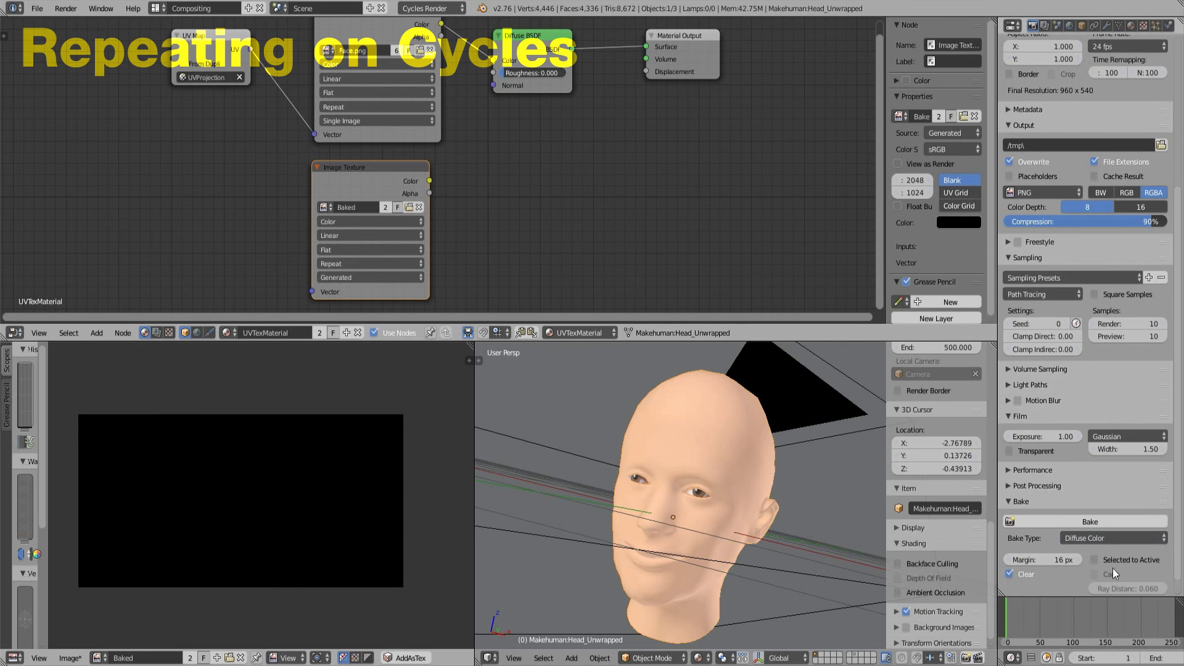
pyautogui.click(1115, 520)
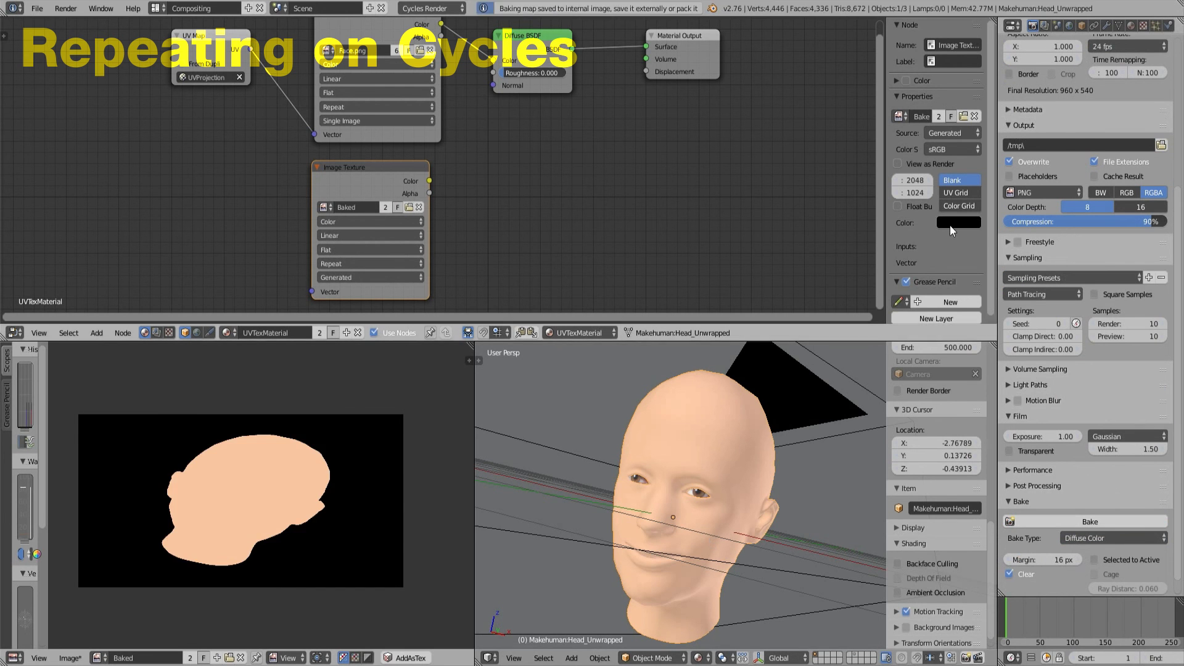
# Set the head's UV Project modifier to the UVProjection map and bake again
pyautogui.click(1105, 24)
pyautogui.click(1133, 146)
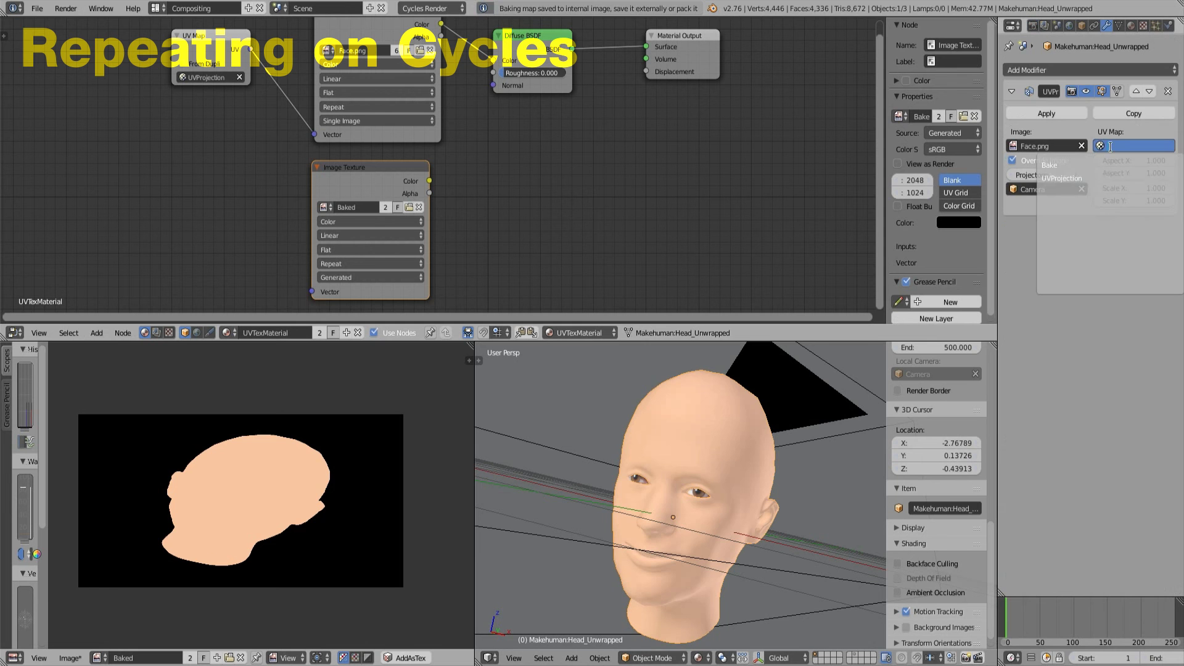
pyautogui.click(1086, 180)
pyautogui.click(1037, 28)
pyautogui.click(1070, 520)
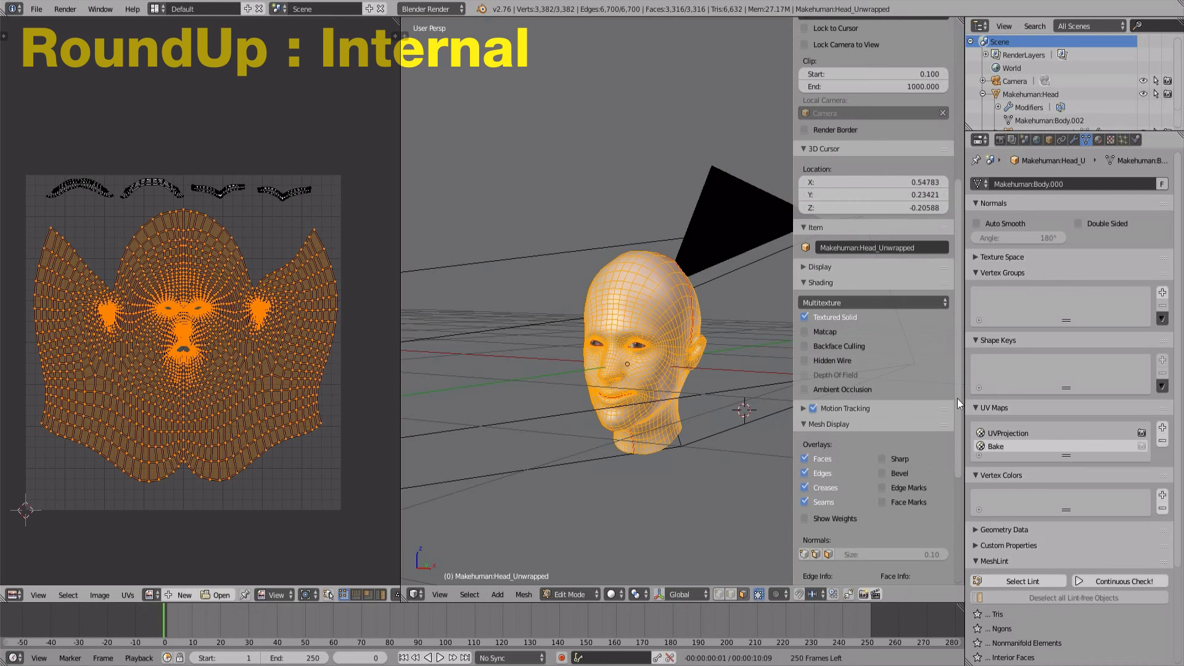
# In the Blender Render scene, create a blank 2048 x 1024 px image named Face_Baked for the unwrapped head
pyautogui.click(184, 594)
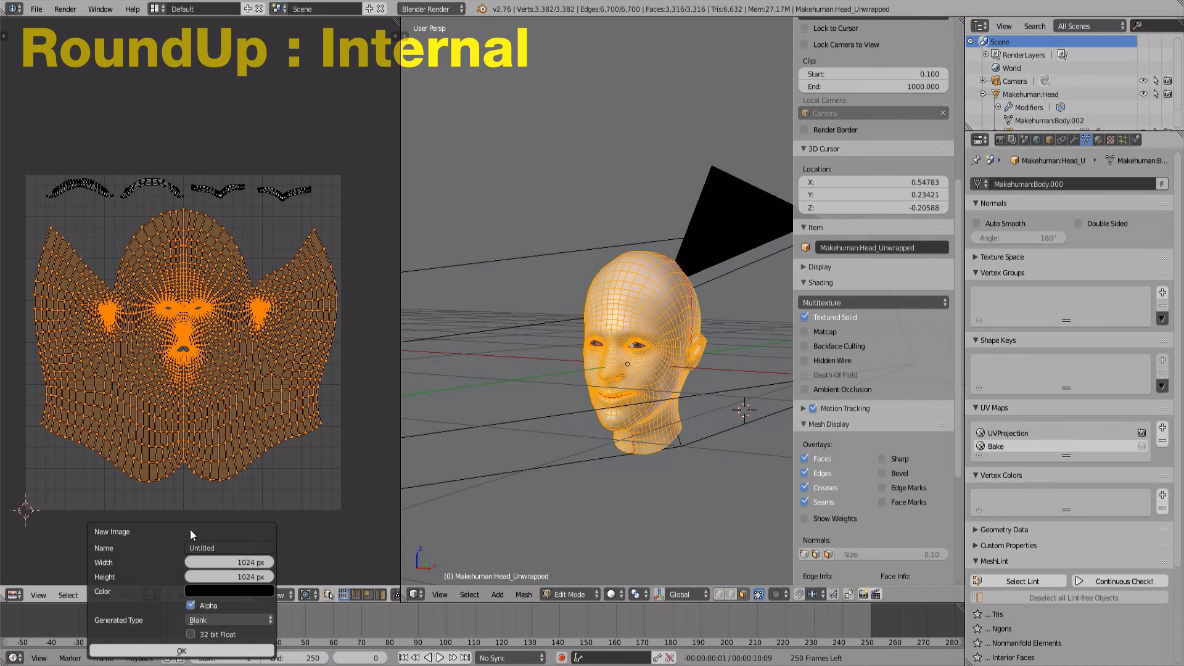
pyautogui.write('Face_Bak')
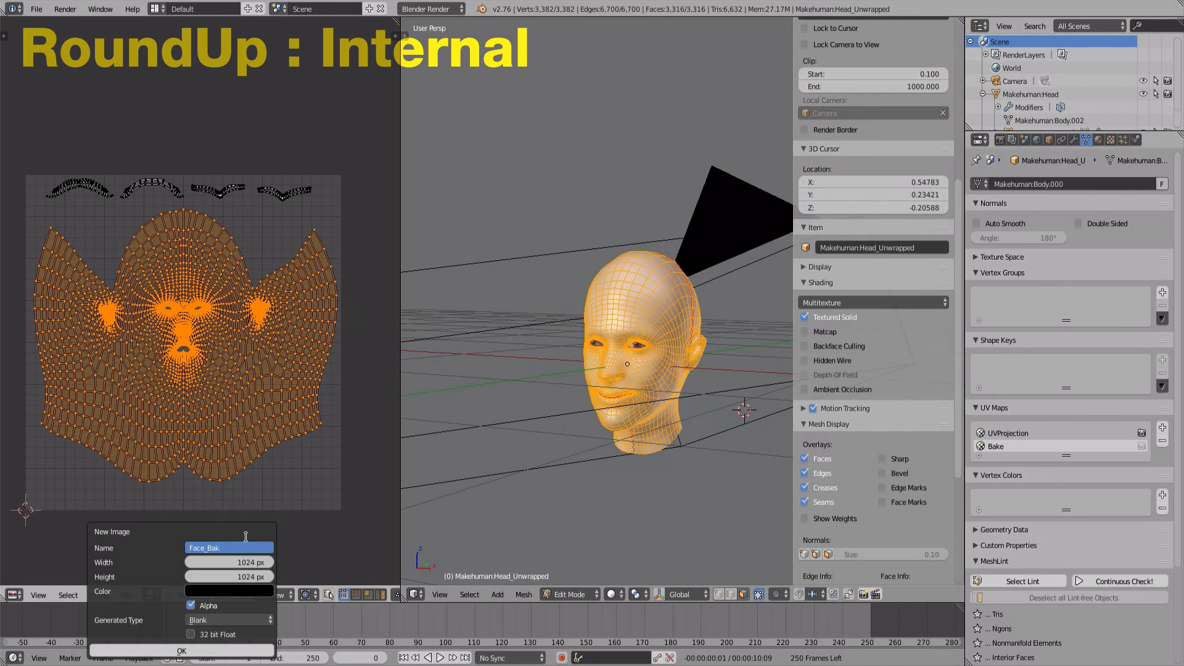
pyautogui.write('ed')
pyautogui.press('Tab')
pyautogui.write('2048')
pyautogui.press('Tab')
pyautogui.hotkey('shift', 'Tab')
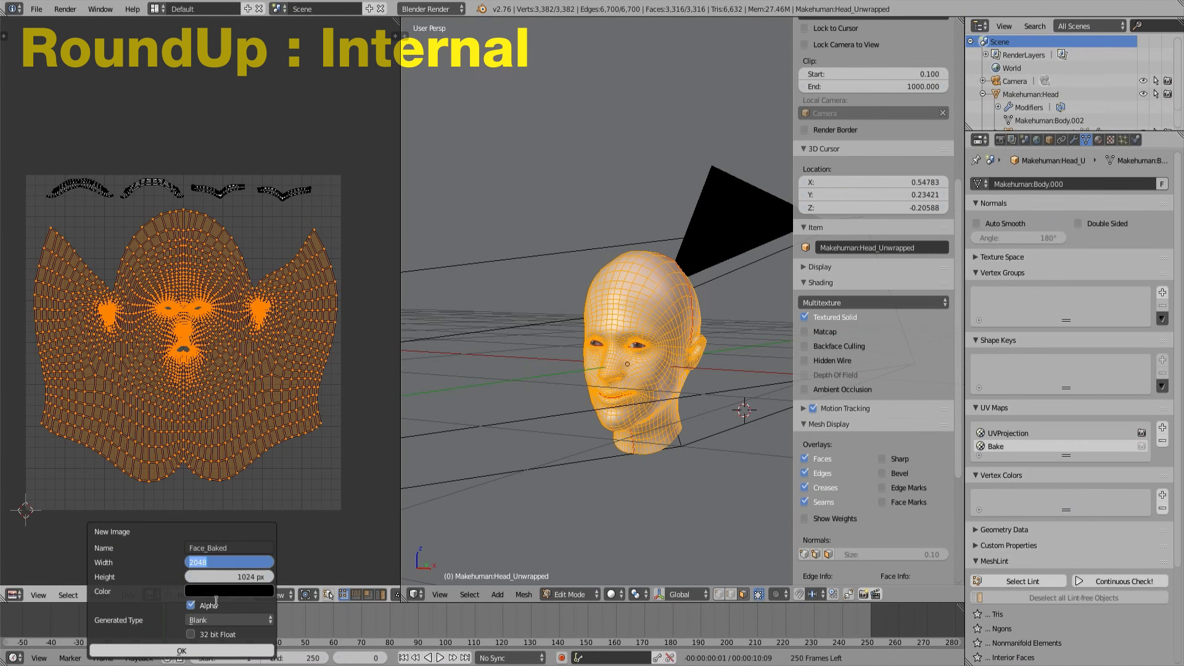
pyautogui.click(182, 651)
pyautogui.press('Home')
pyautogui.press('Tab')
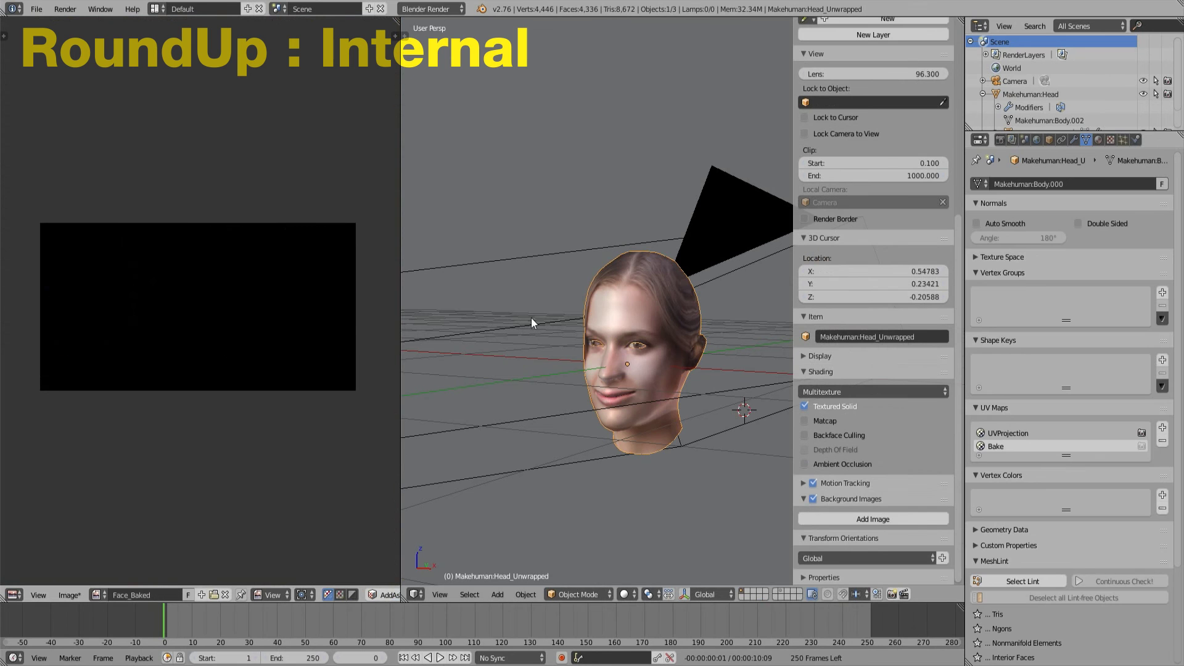
# Add a new texture to the head material using Face.png, mapped with the UVProjection UV map
pyautogui.click(1098, 140)
pyautogui.click(1111, 139)
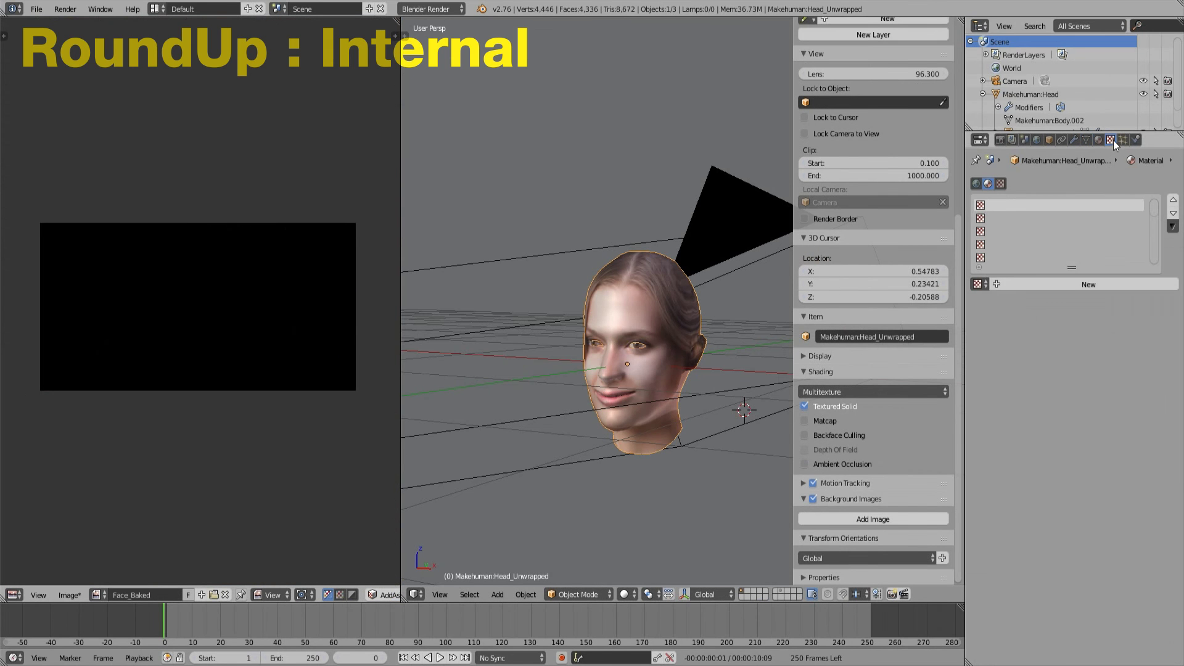
pyautogui.click(1070, 284)
pyautogui.click(978, 494)
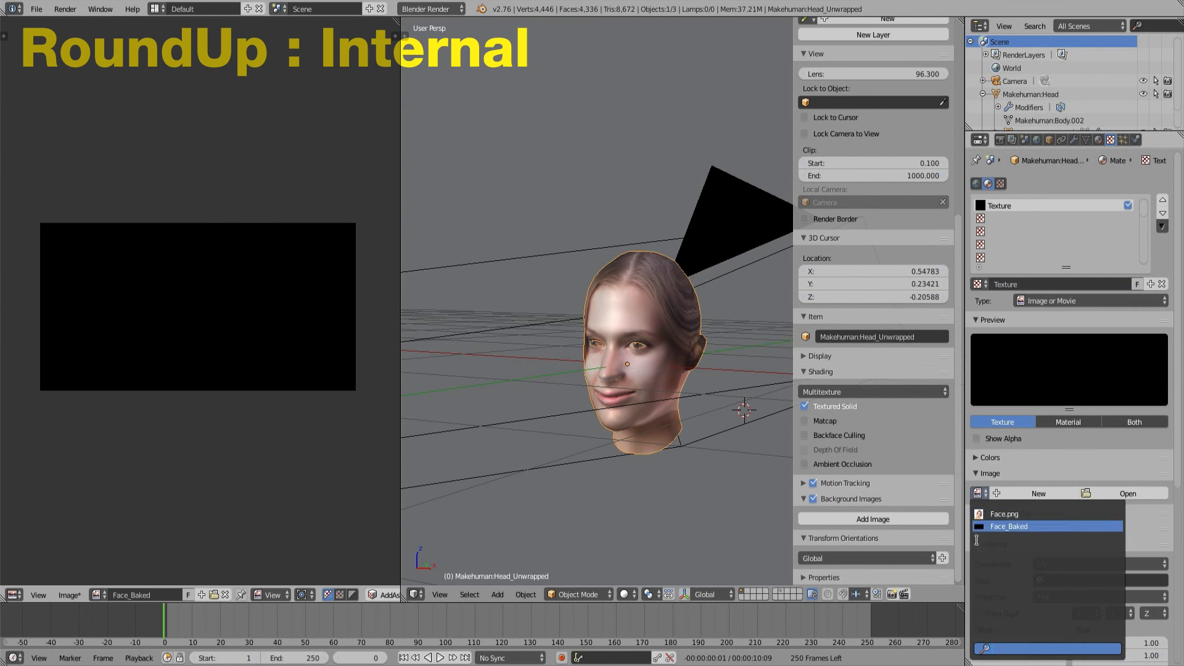
pyautogui.click(1049, 515)
pyautogui.scroll(-7, 1105, 548)
pyautogui.click(1084, 540)
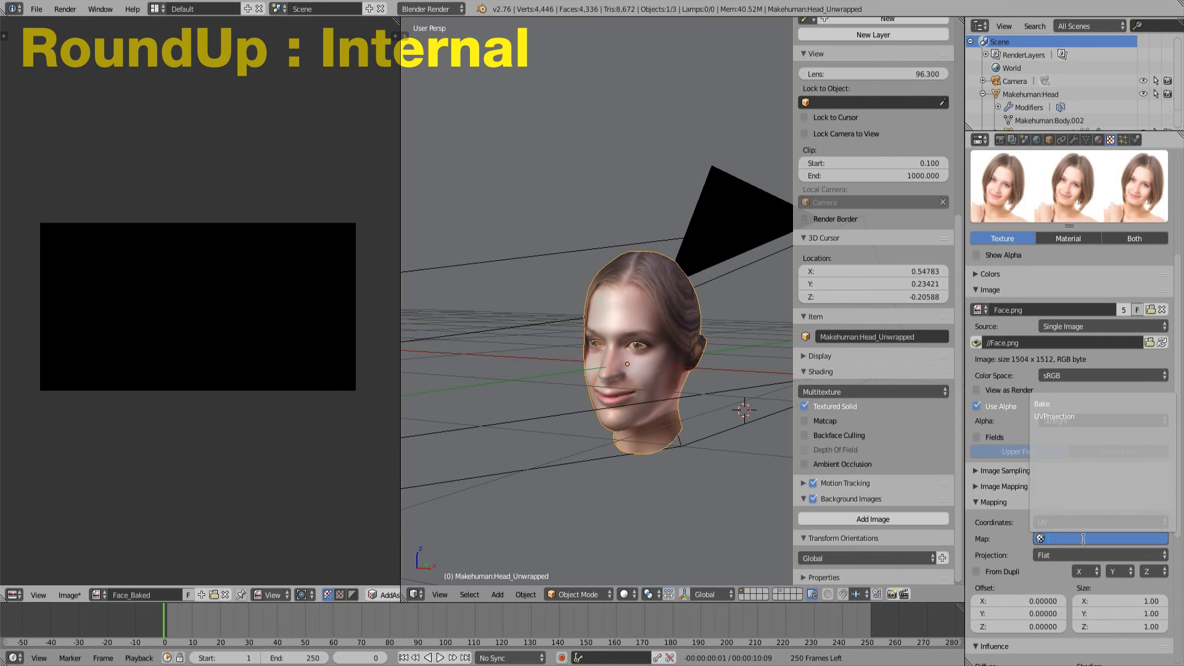
pyautogui.click(1073, 416)
# Make the Bake UV map active and bake the head with the Textures bake mode
pyautogui.click(1086, 140)
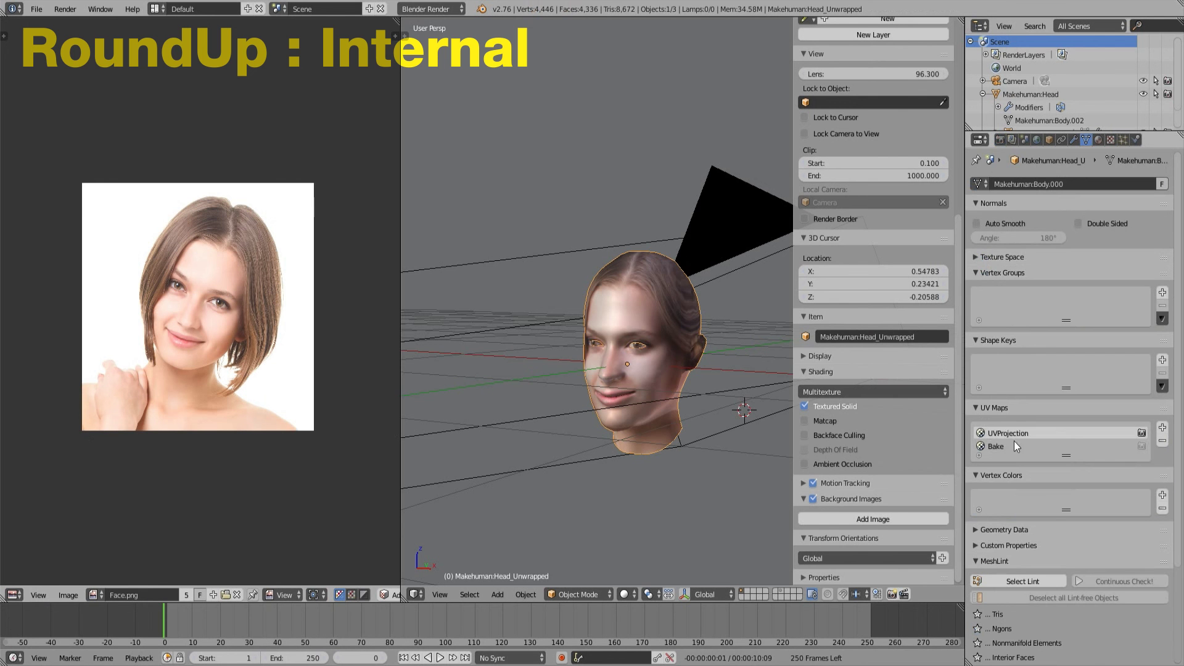
pyautogui.click(1014, 444)
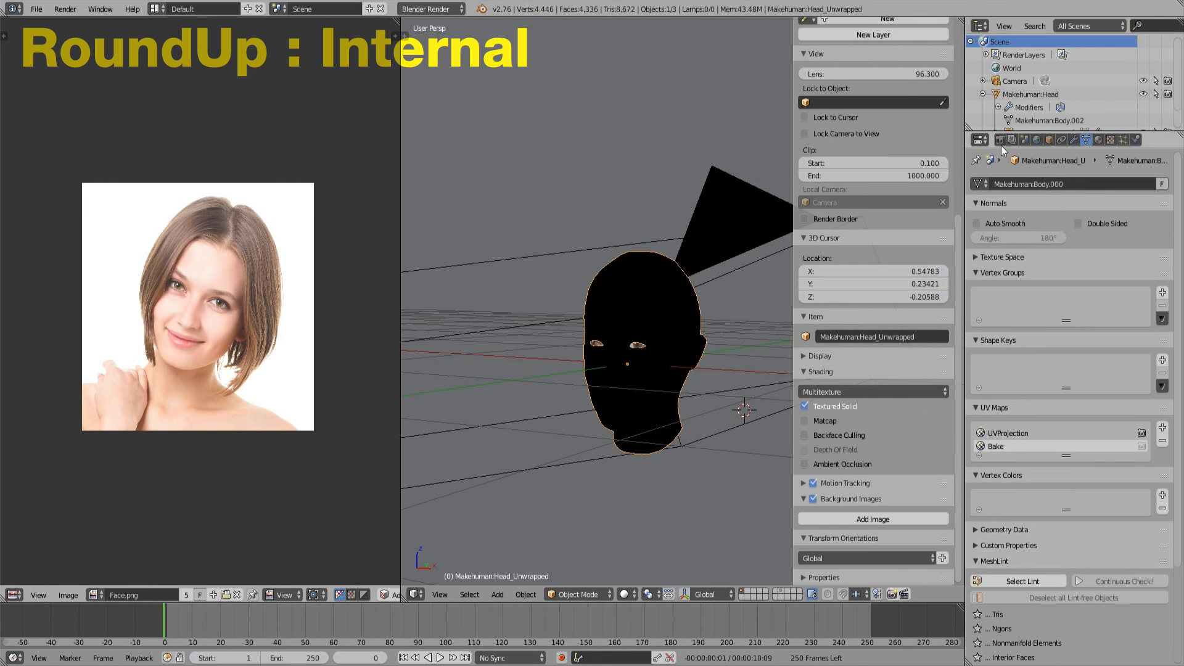
pyautogui.click(1000, 141)
pyautogui.click(1072, 585)
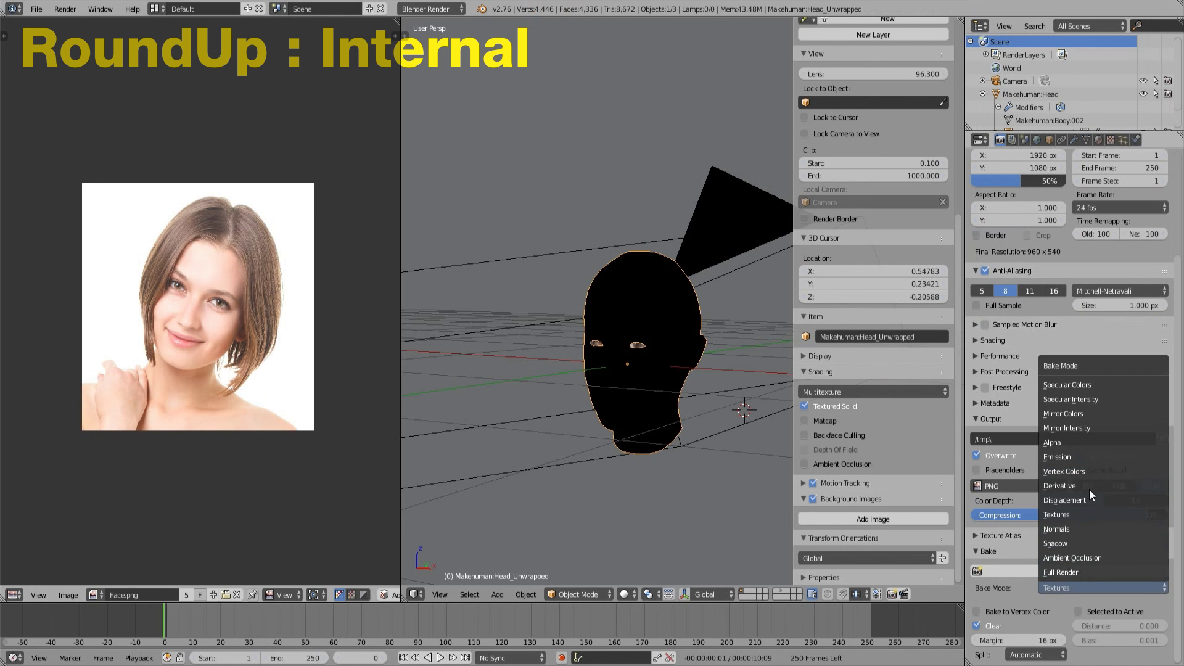
pyautogui.click(1080, 512)
pyautogui.click(1088, 568)
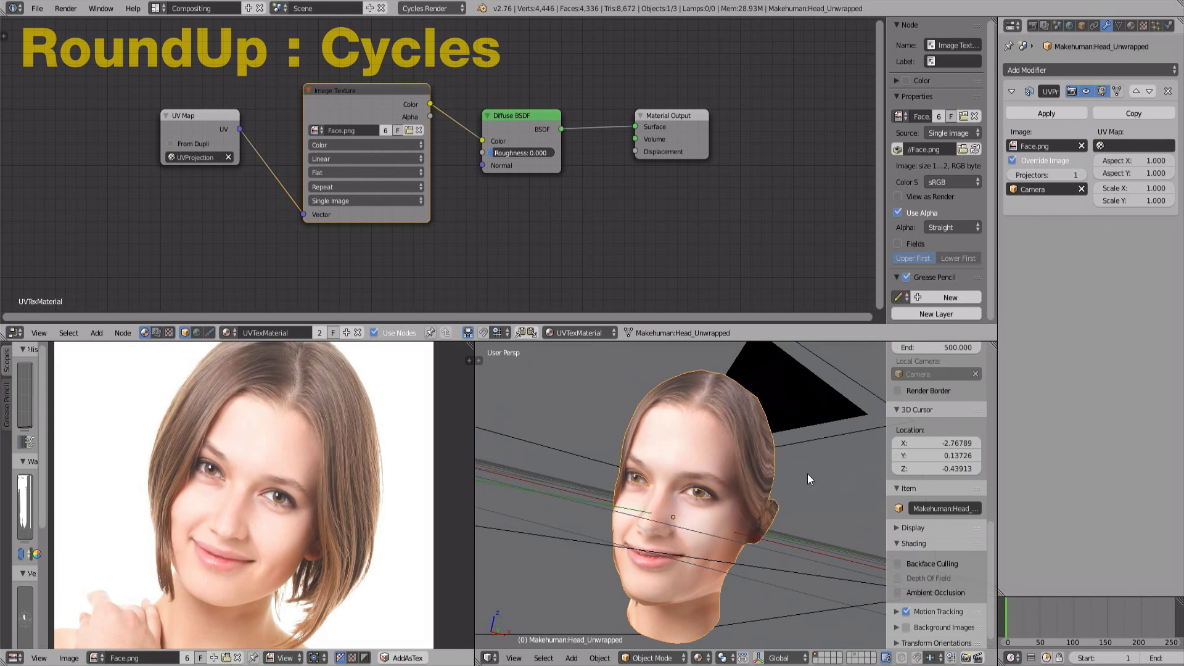
# In the Cycles scene, activate the head's Bake UV map and create a 2048 x 1024 px image named Baked
pyautogui.click(1120, 27)
pyautogui.click(1050, 334)
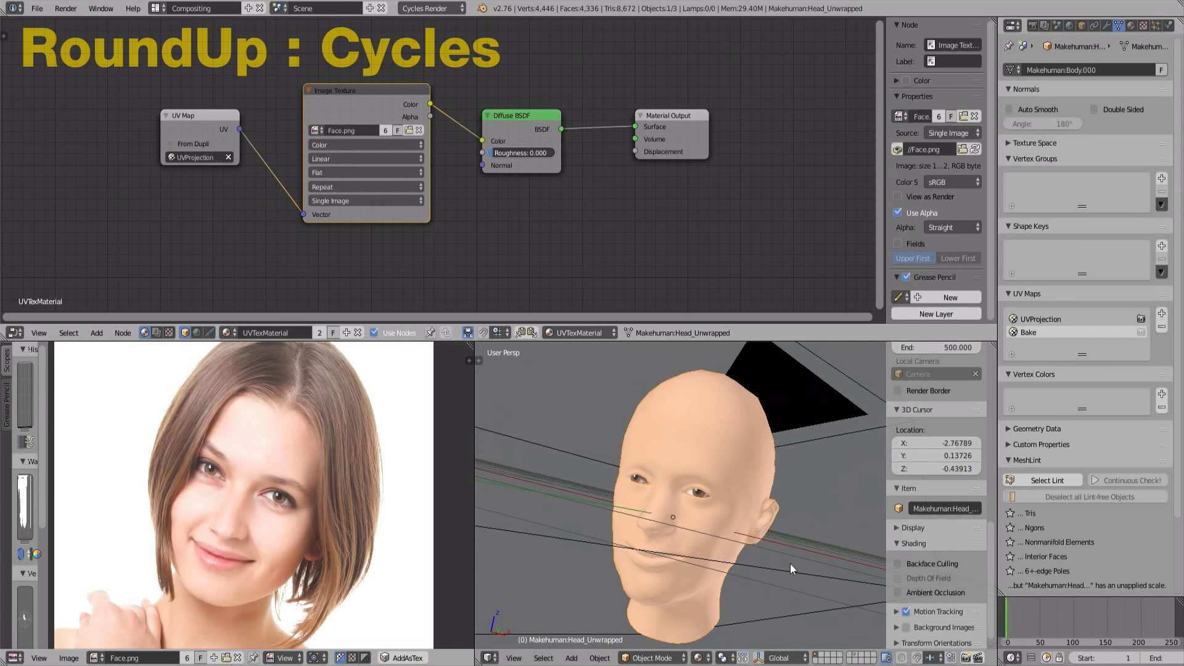
pyautogui.press('Tab')
pyautogui.click(269, 658)
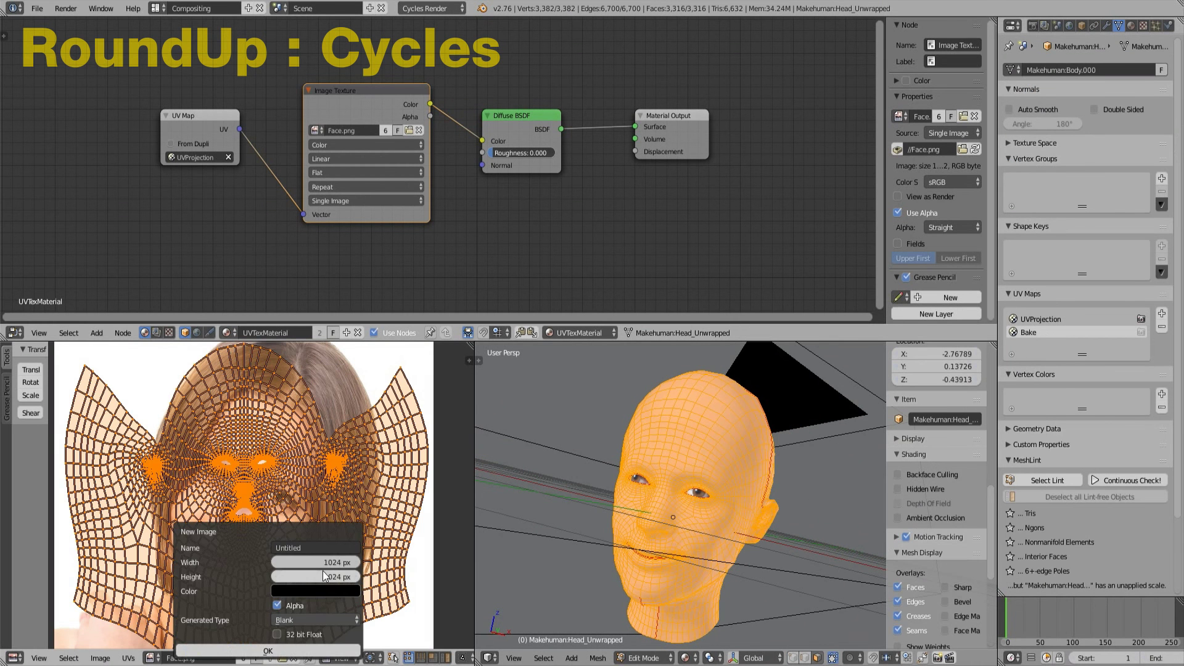
pyautogui.write('Baked')
pyautogui.press('Tab')
pyautogui.write('2048')
pyautogui.press('Tab')
pyautogui.click(305, 645)
# Bake the head's Diffuse Color into the Baked image with its Image Texture node selected
pyautogui.scroll(-2, 336, 524)
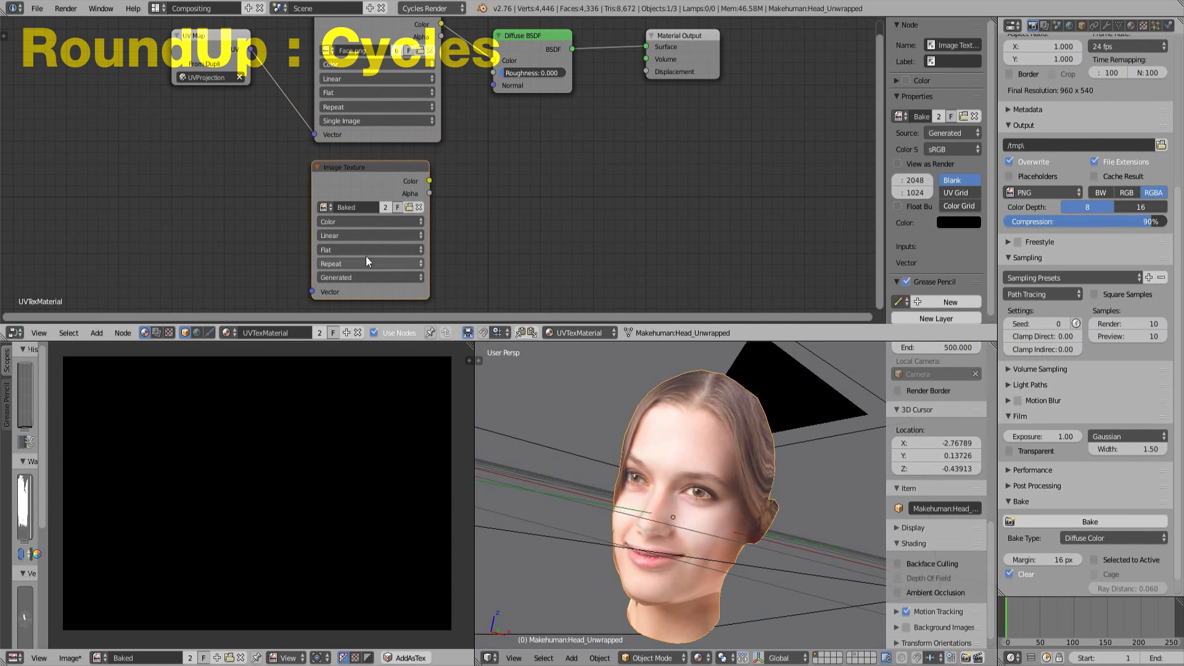
pyautogui.click(1087, 538)
pyautogui.click(1104, 392)
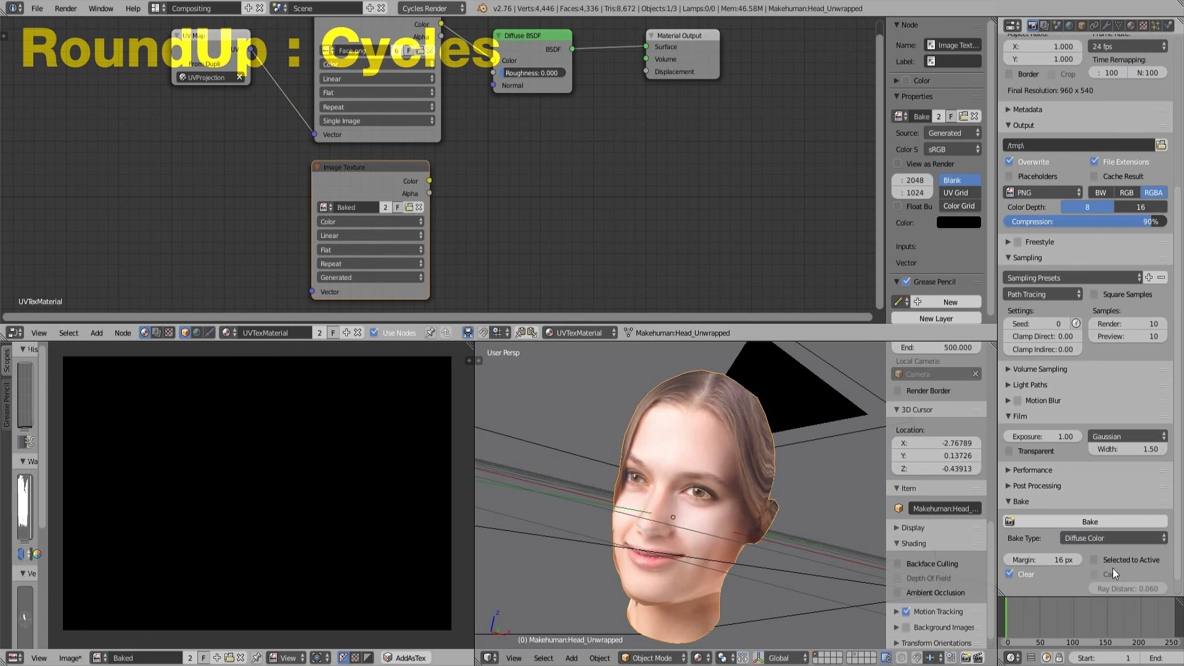
pyautogui.click(1072, 522)
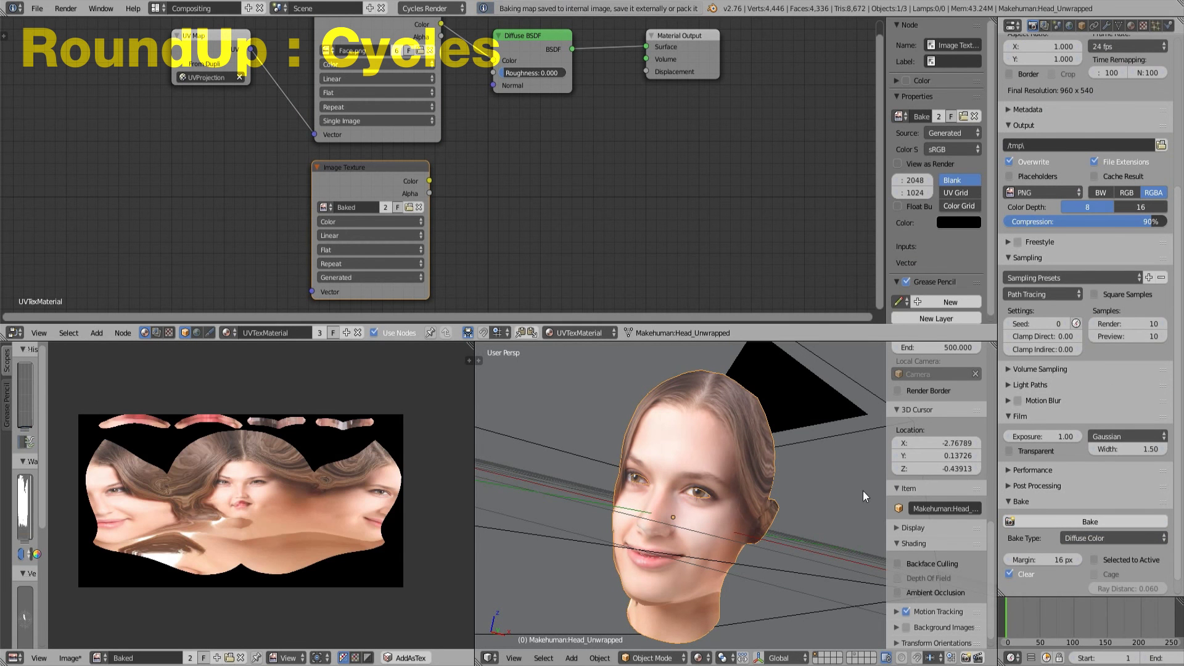